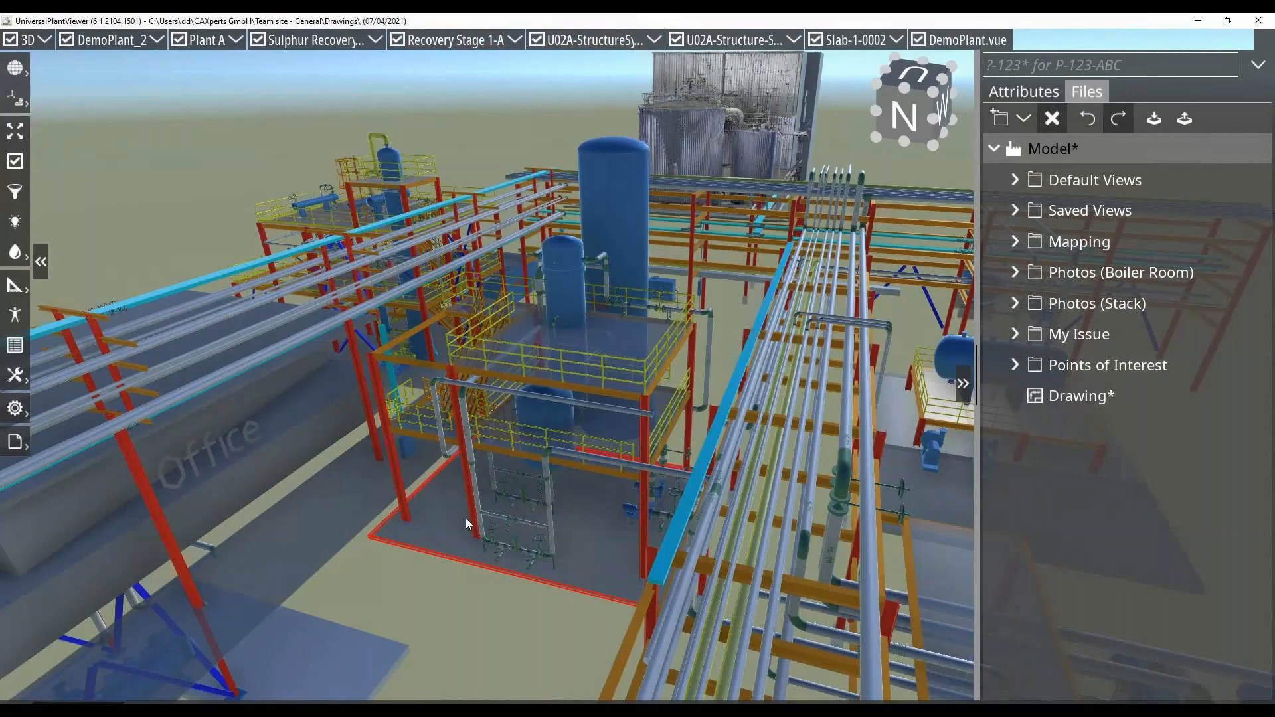
# - Select the ground slab and the vertical vessel on the upper platform, and clip the model volume around them with a 0.3 margin
pyautogui.moveTo(466, 523)
pyautogui.moveTo(565, 251)
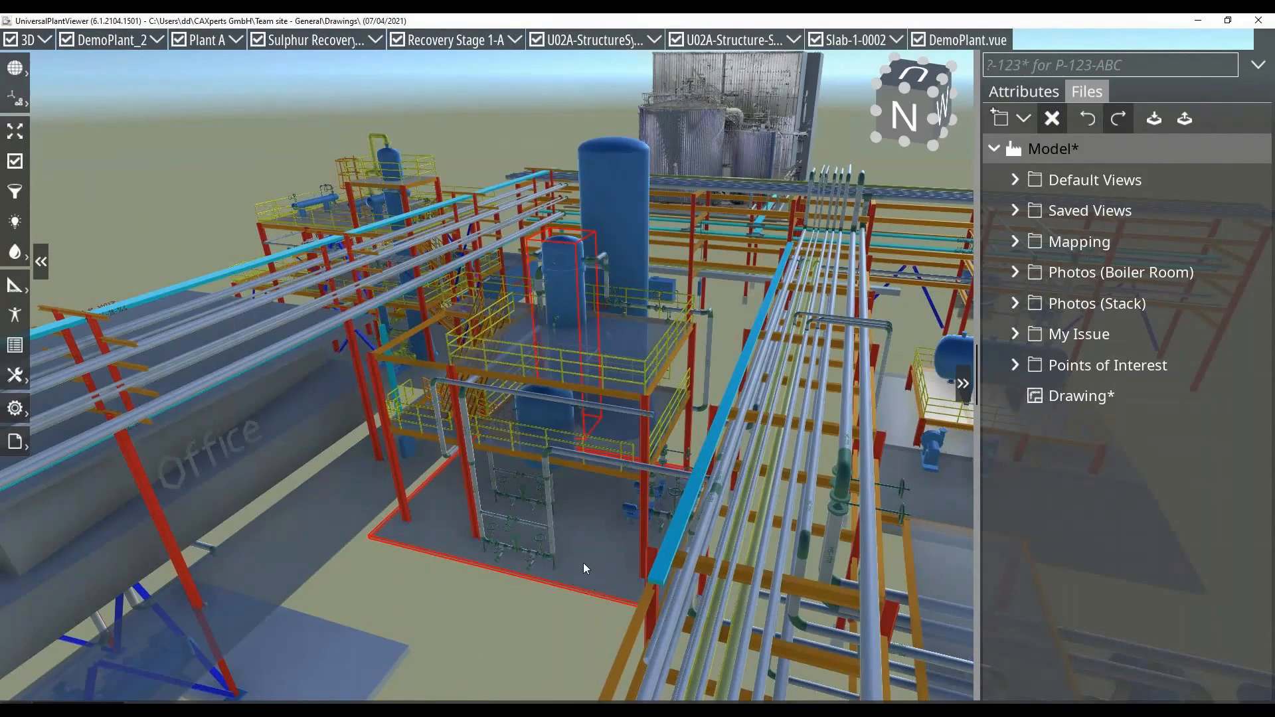
pyautogui.click(16, 104)
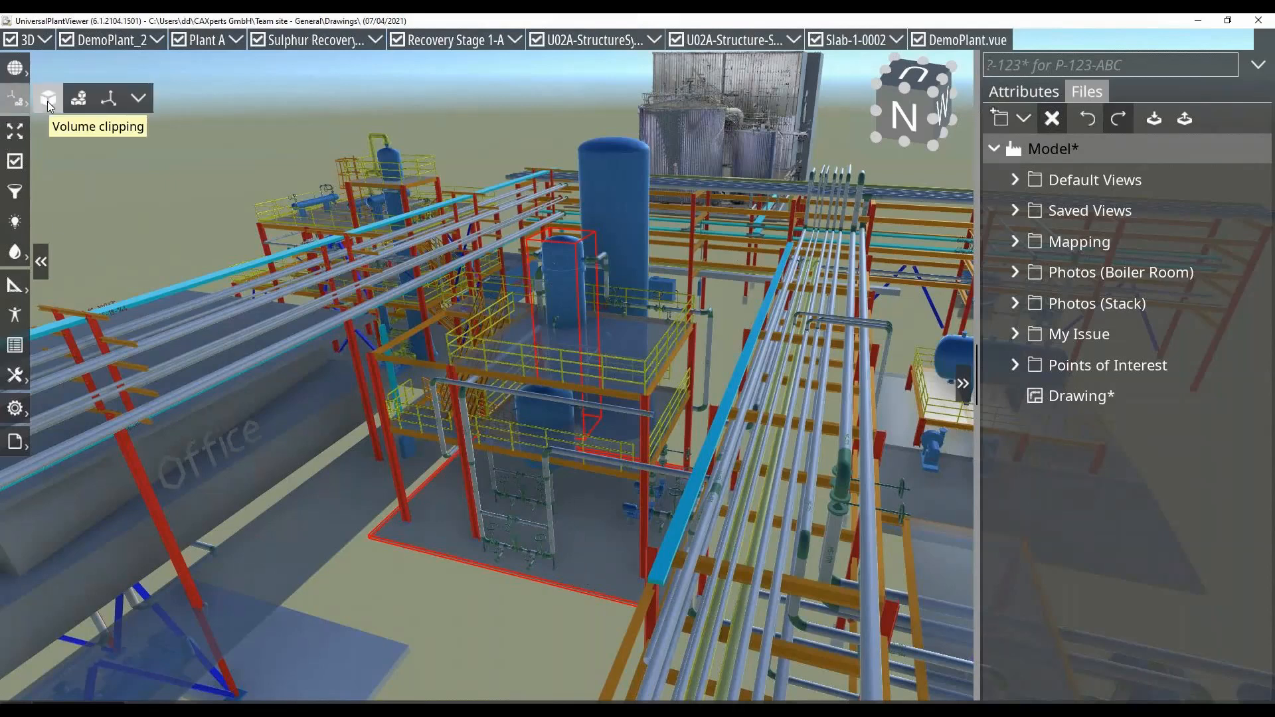
pyautogui.click(47, 100)
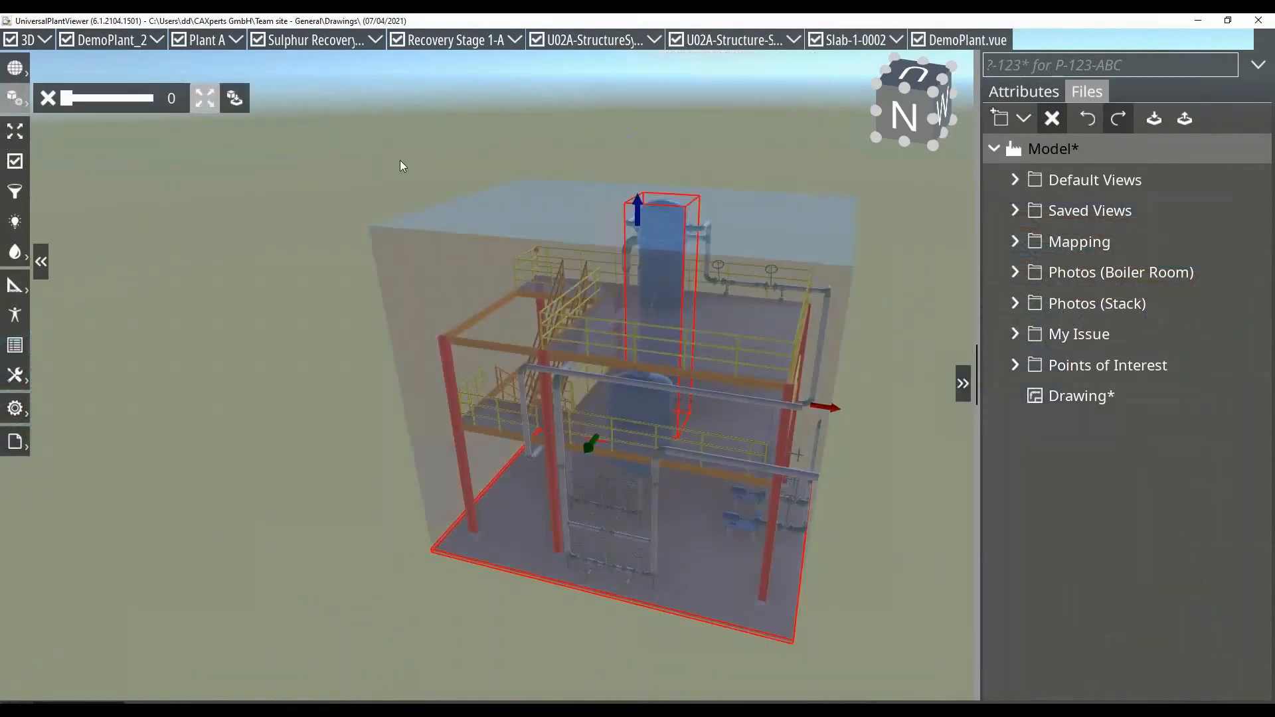
pyautogui.moveTo(68, 100); pyautogui.dragTo(75, 104)
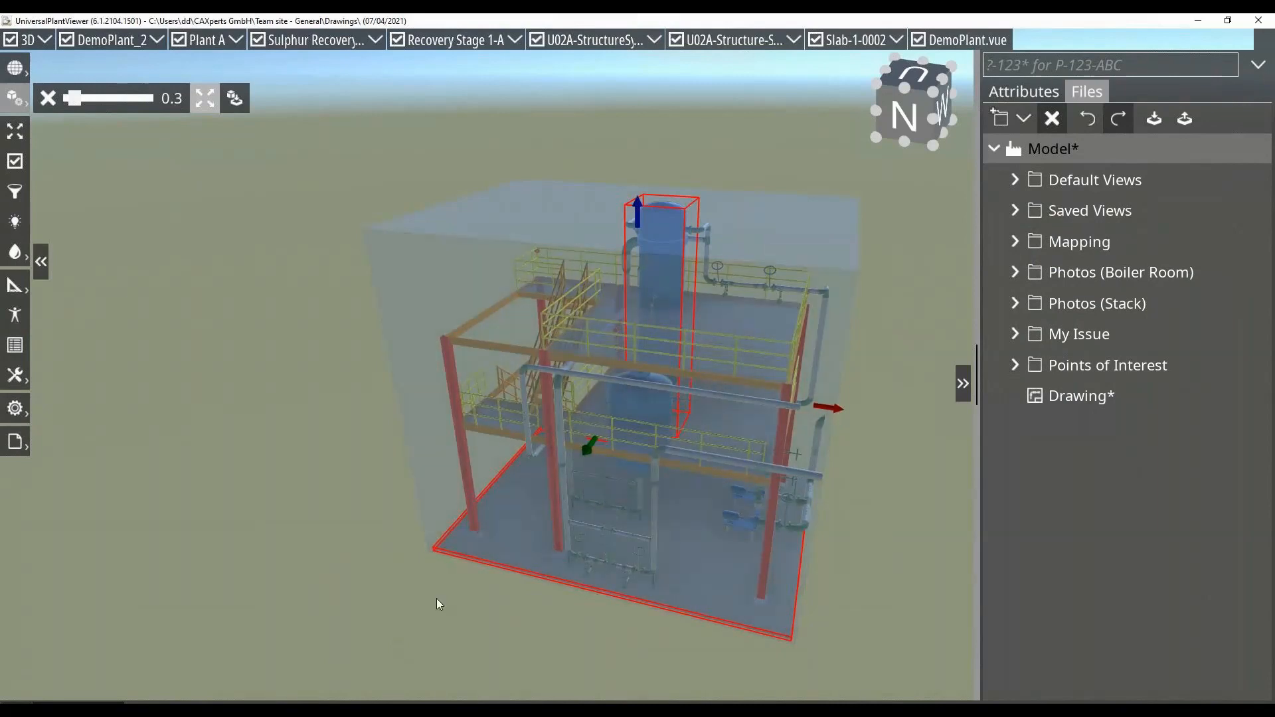
# - Create a new drawing of the clipped volume using the "EN, Metric, A3 Wide, Standard Views" template
pyautogui.click(1024, 119)
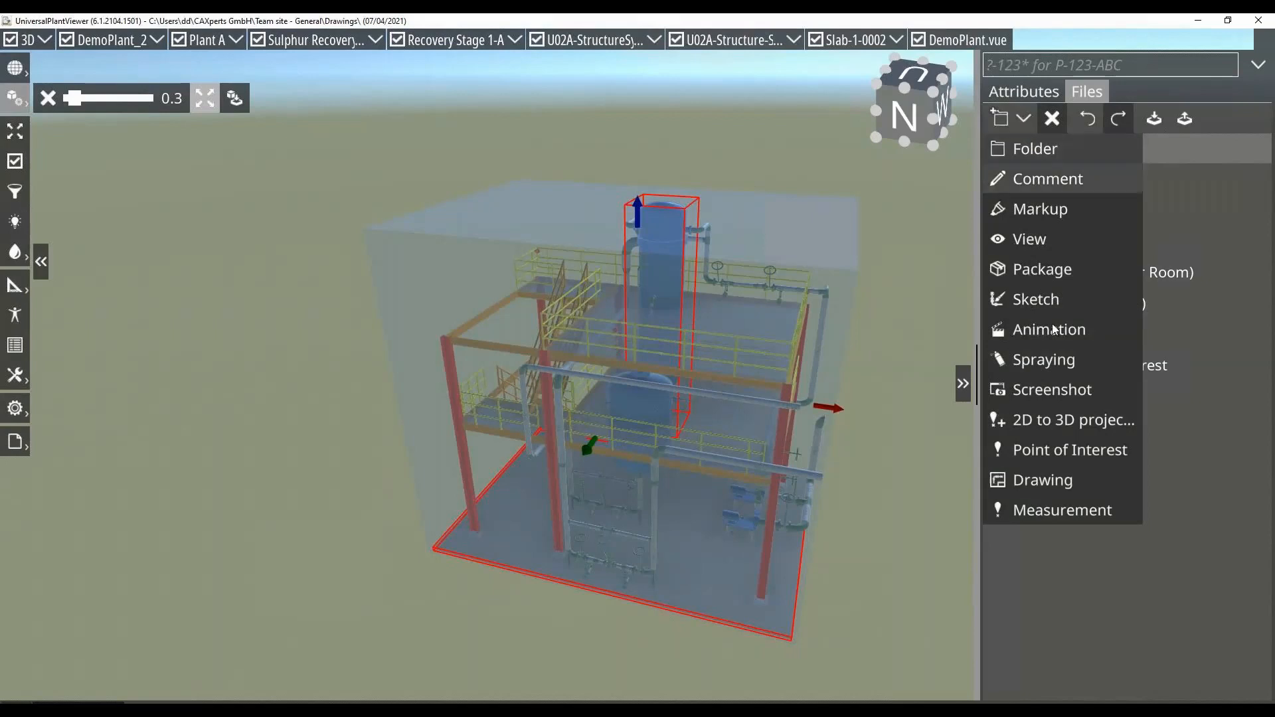
pyautogui.click(1022, 480)
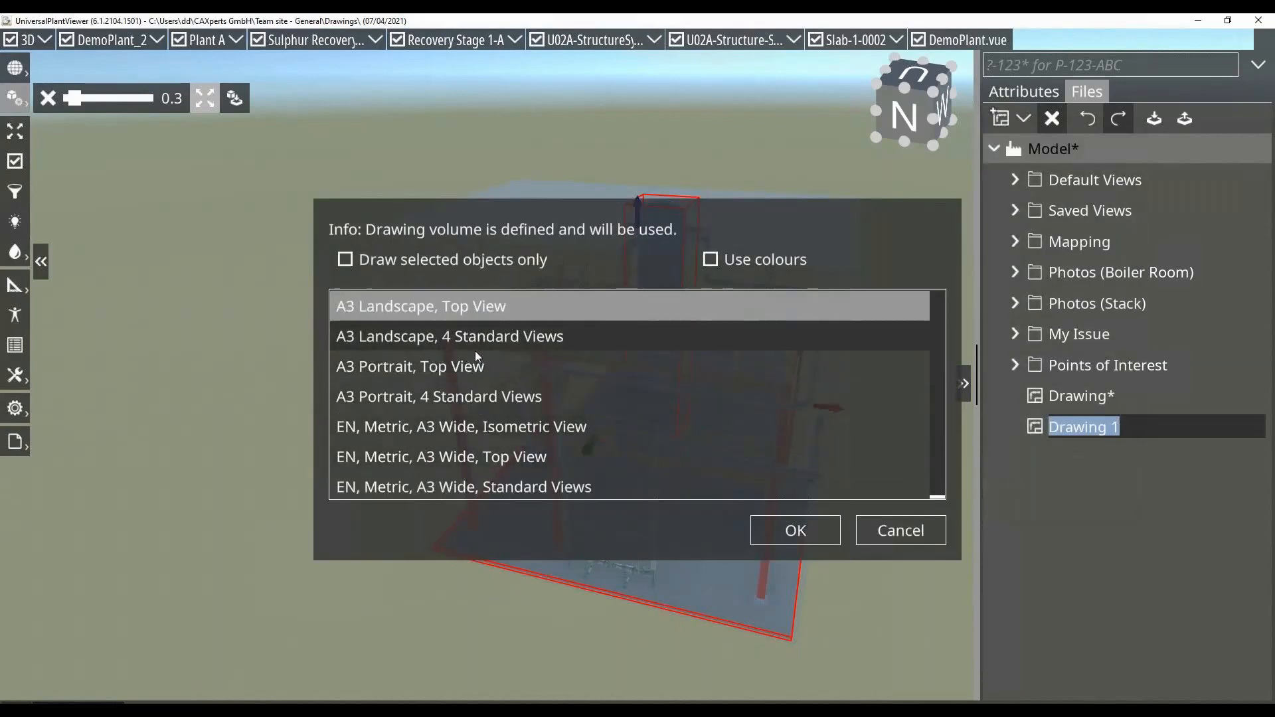
pyautogui.scroll(-1, 484, 401)
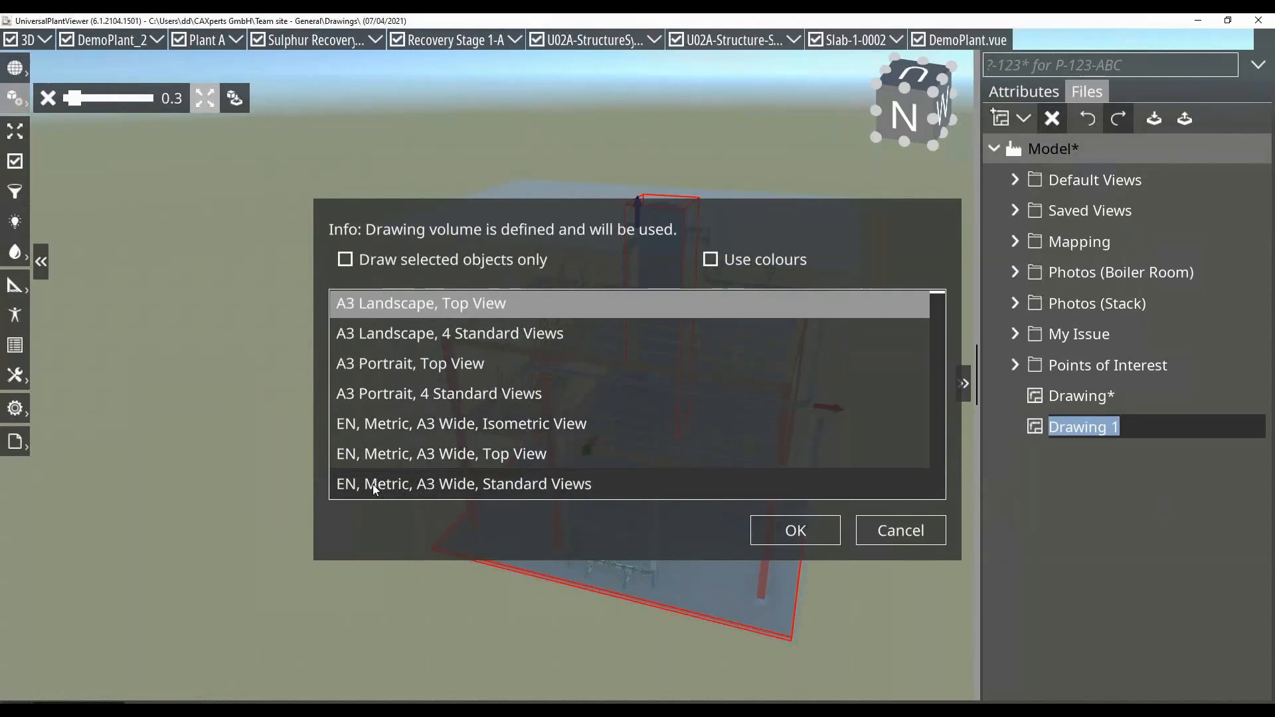
pyautogui.click(412, 492)
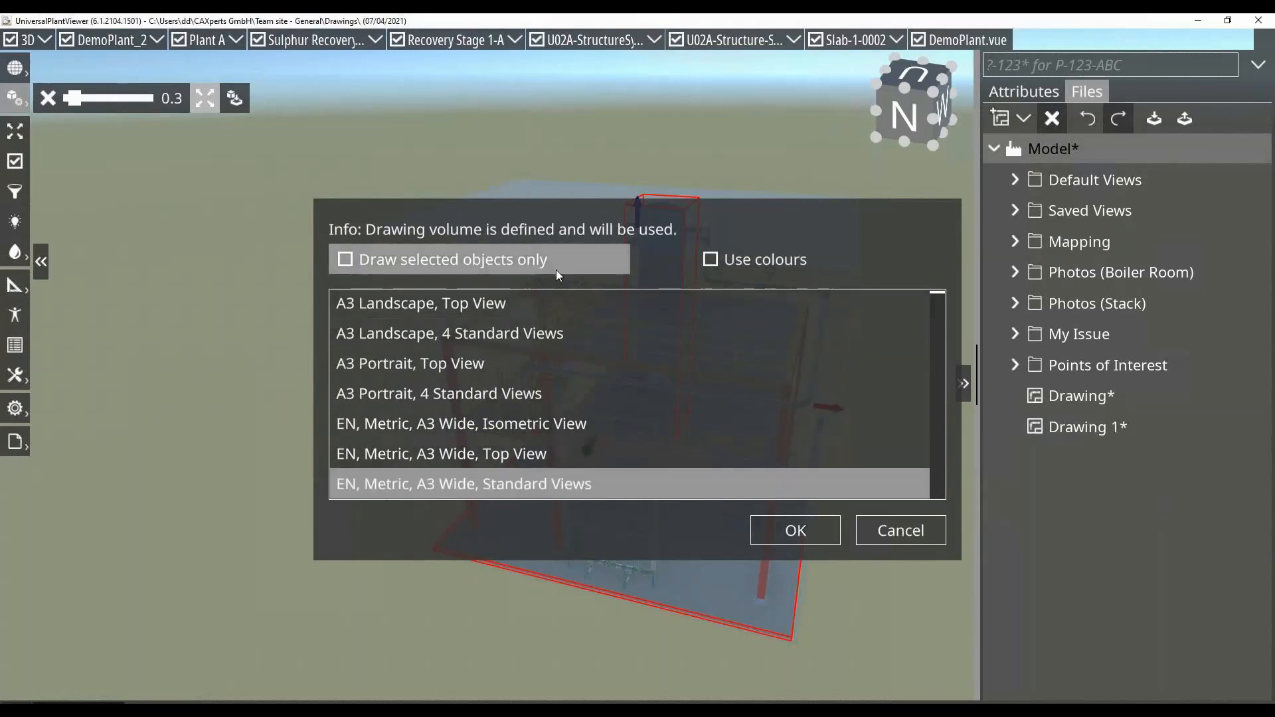
pyautogui.click(780, 523)
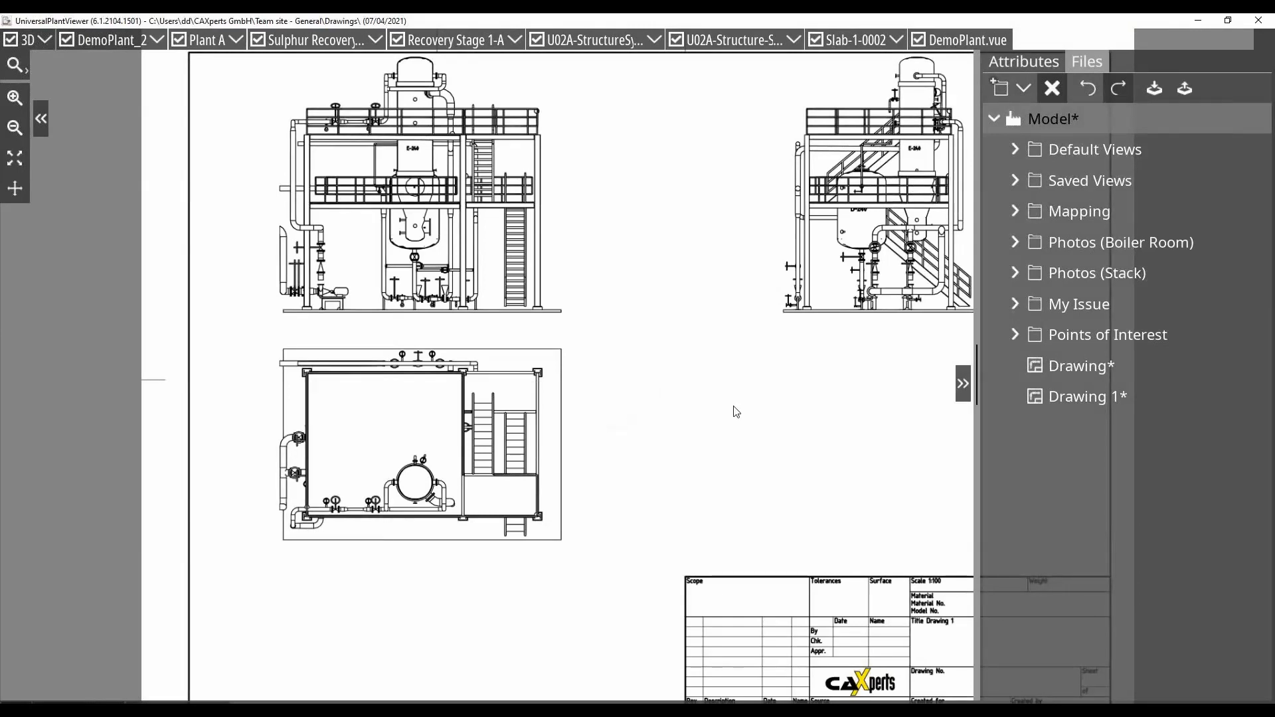
# - Export the Drawing 1 sheet to the Desktop folder as Drawing1.pdf in the *.pdf format
pyautogui.moveTo(1128, 403)
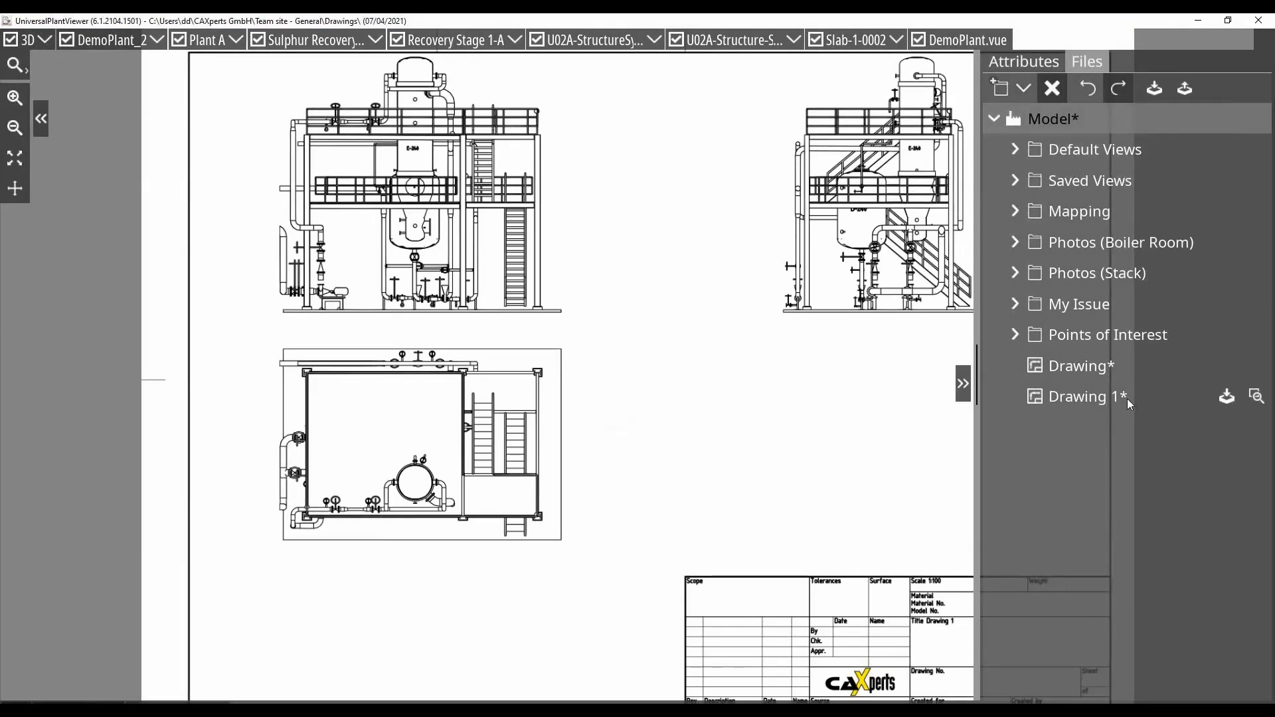
pyautogui.click(1227, 398)
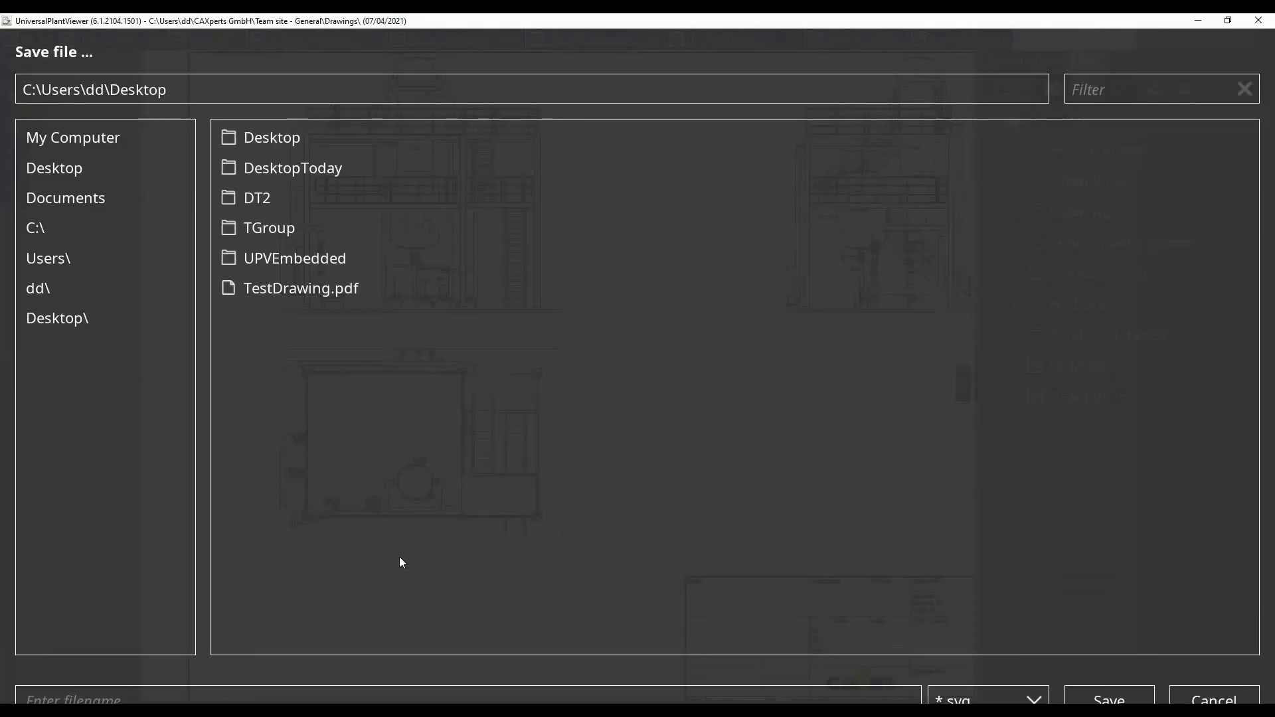
pyautogui.click(266, 701)
pyautogui.write('Drawing1.pdf')
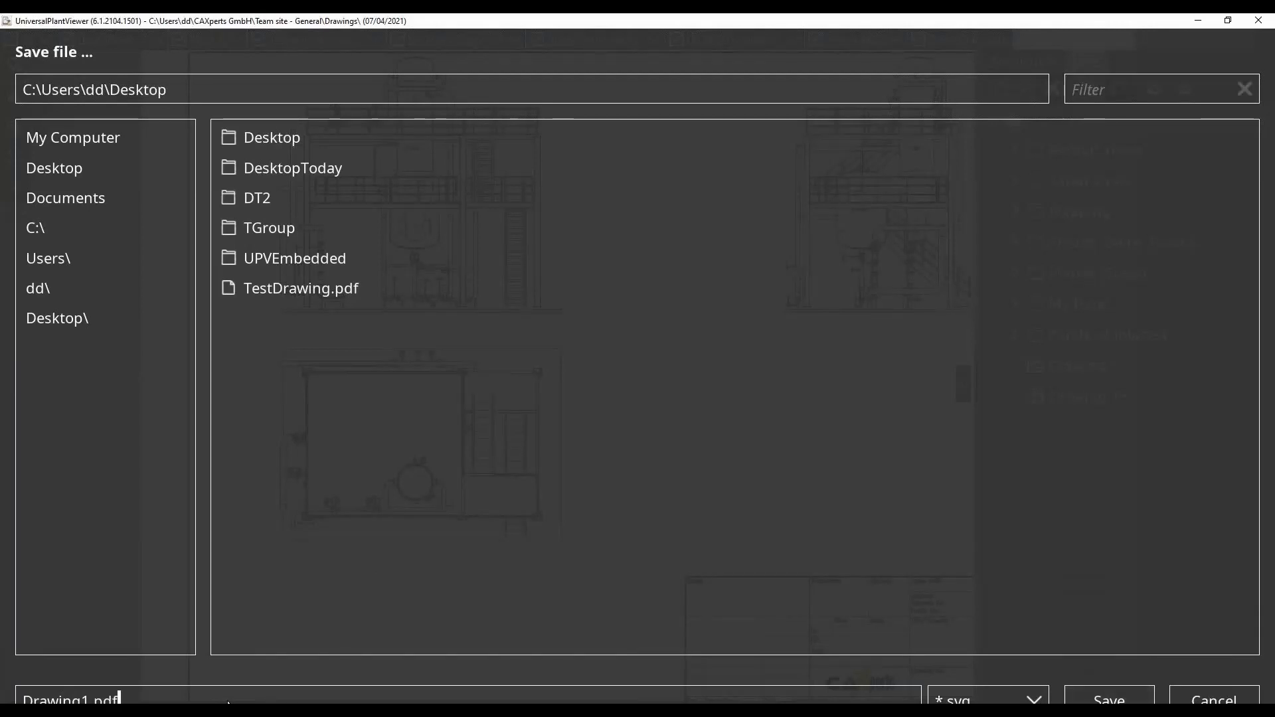
pyautogui.click(1032, 700)
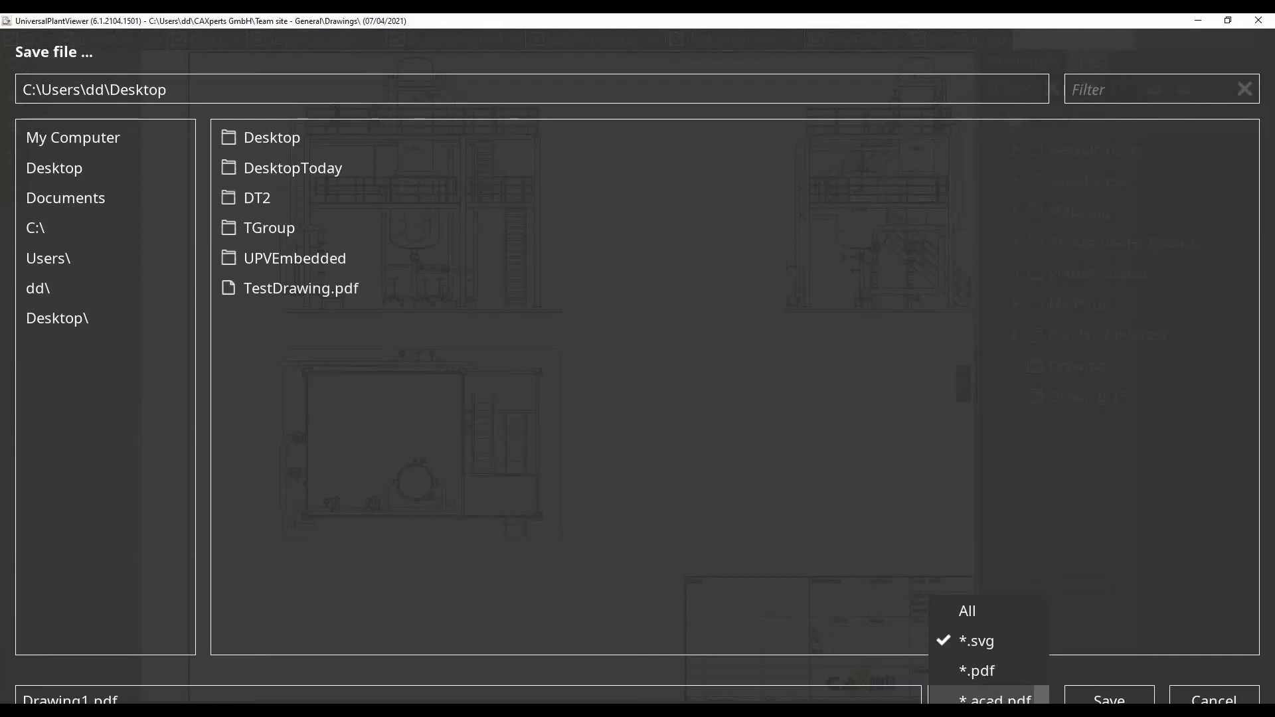
pyautogui.click(963, 672)
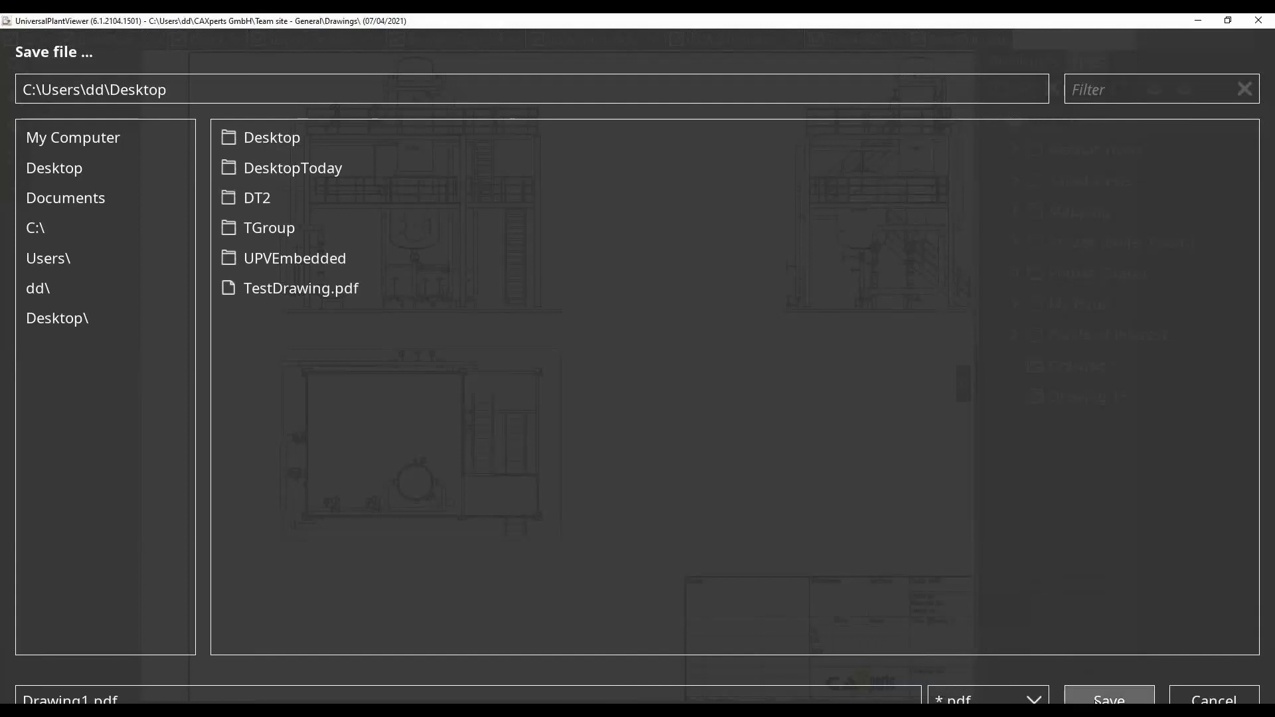
pyautogui.click(1109, 698)
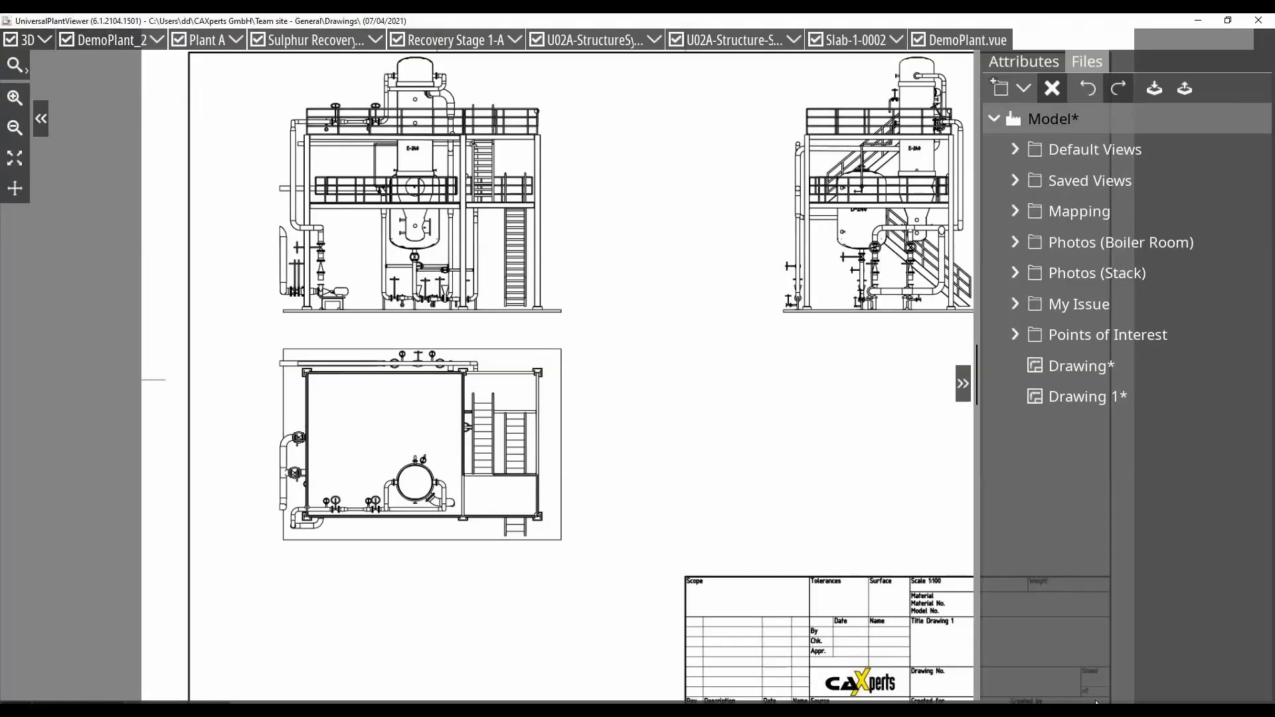
# - Open Drawing1.pdf from the desktop in Adobe Acrobat Reader and activate the Measuring Tool
pyautogui.click(1196, 23)
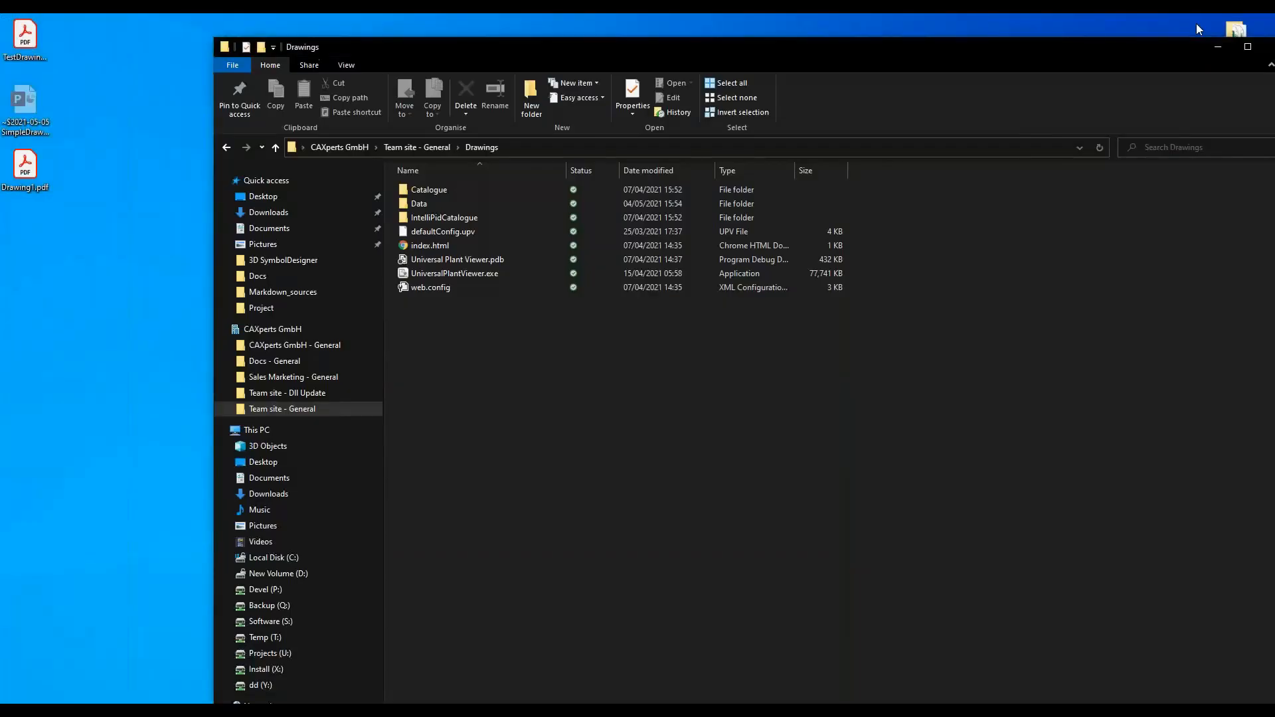
pyautogui.doubleClick(28, 172)
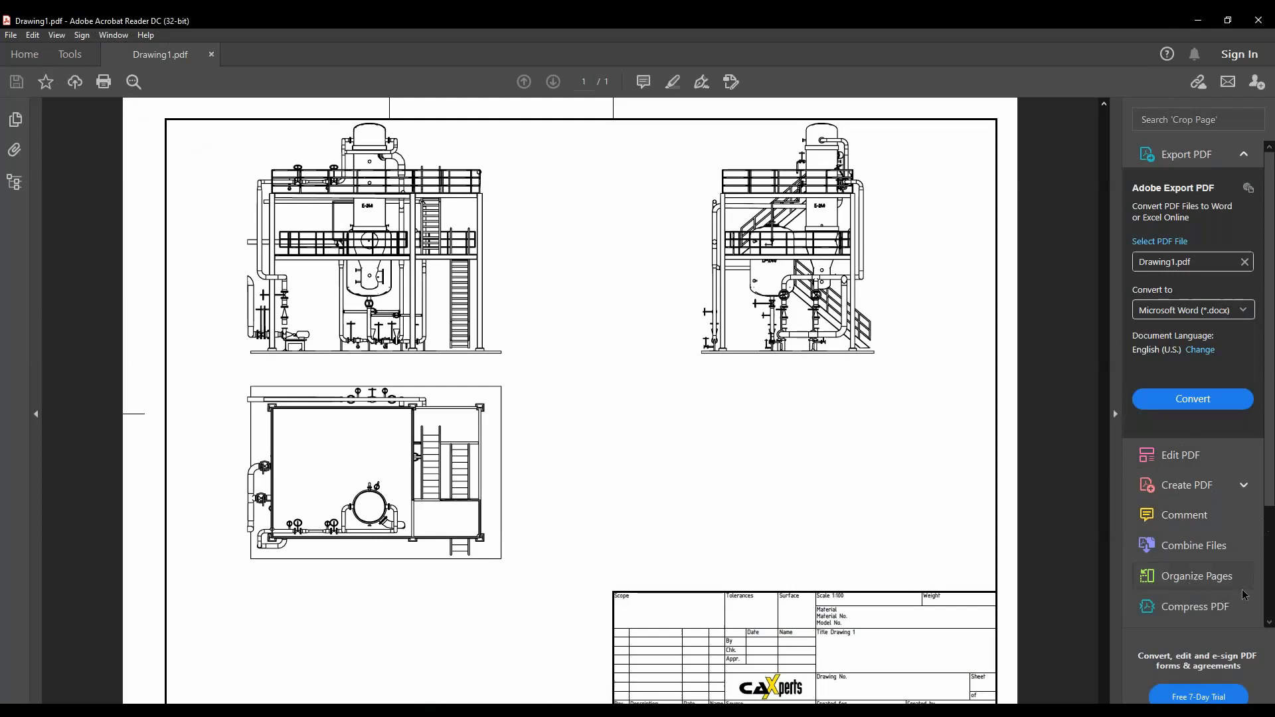
pyautogui.scroll(-3, 1265, 605)
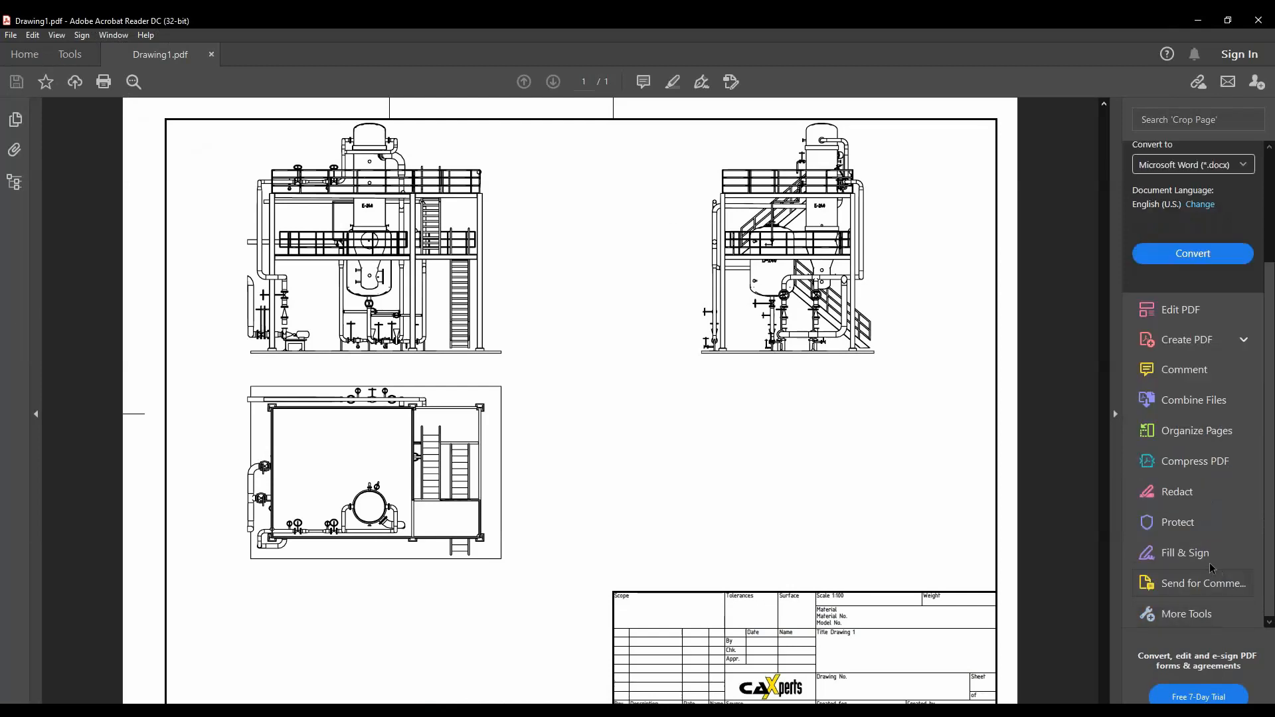
pyautogui.click(1176, 621)
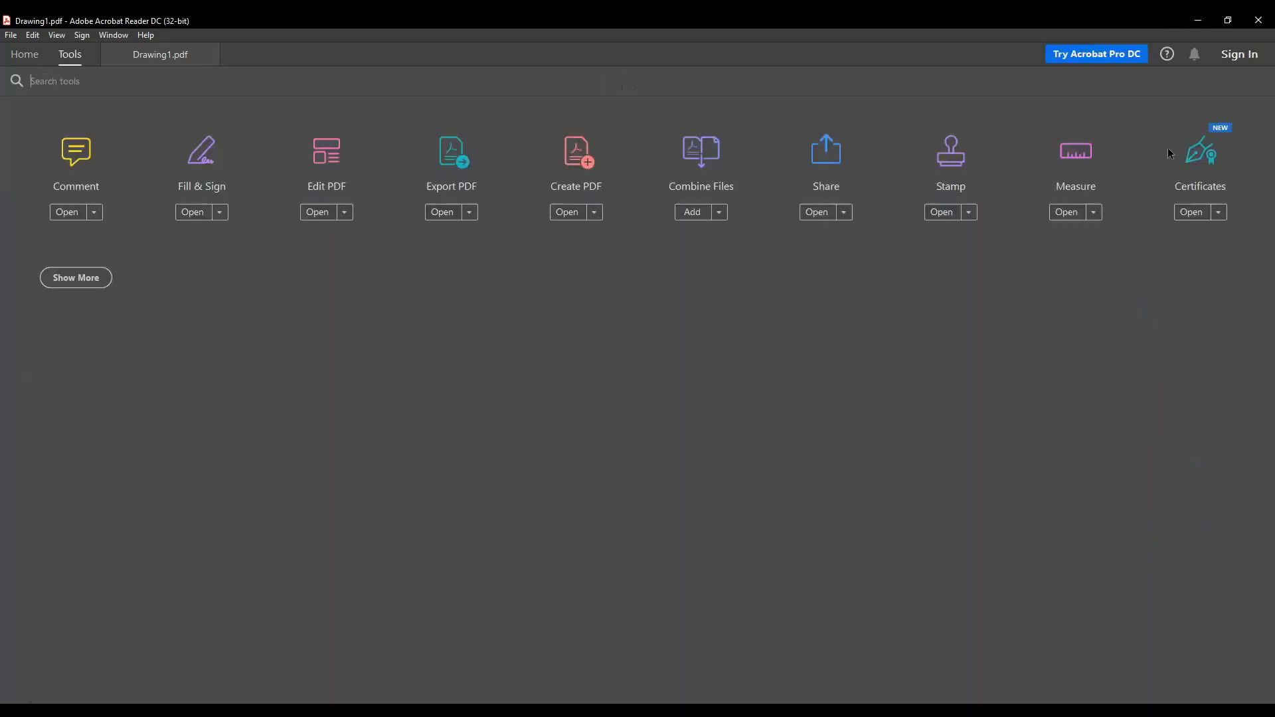
pyautogui.click(1082, 158)
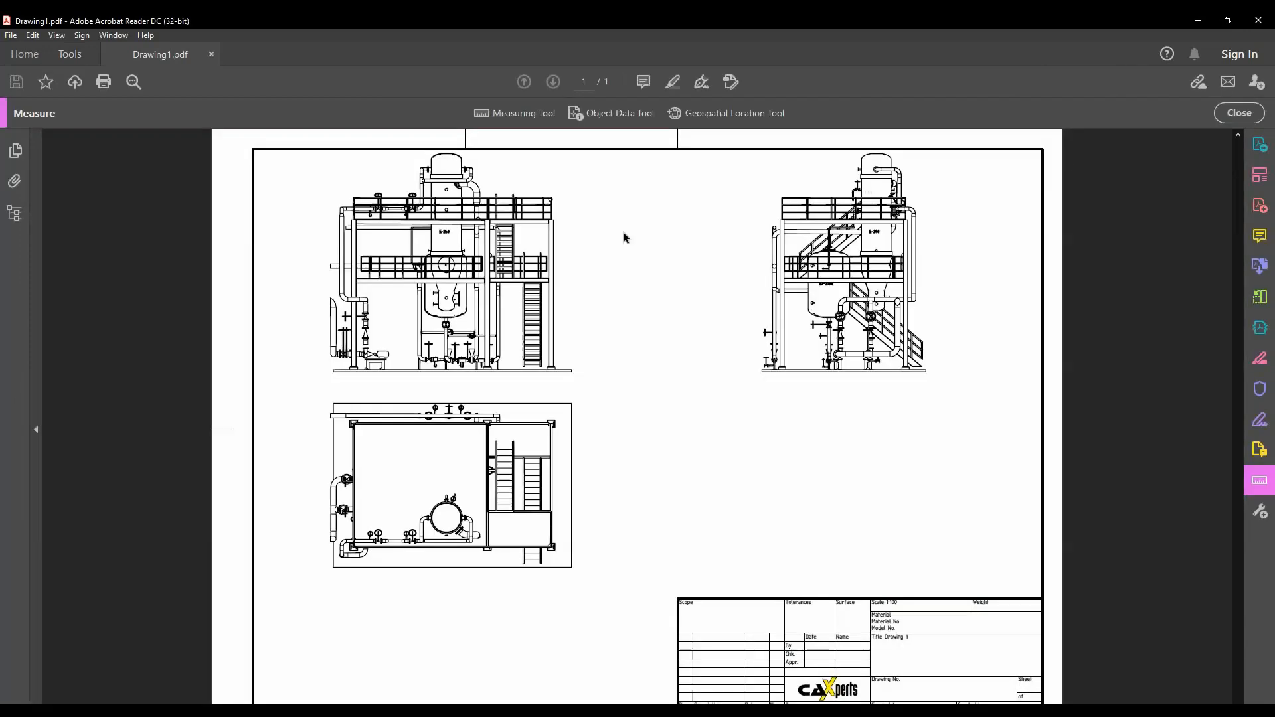
pyautogui.click(537, 114)
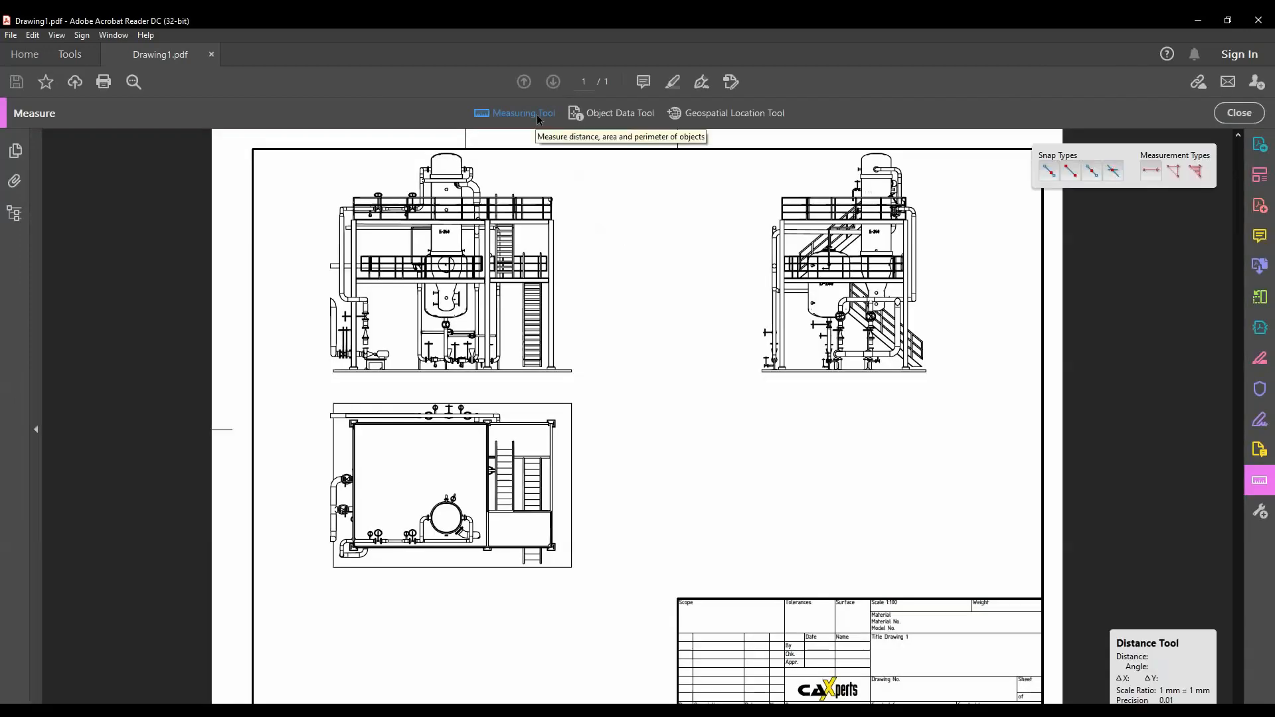
# - Set the measuring scale ratio to 1 mm = 10 cm and the precision to 1
pyautogui.rightClick(656, 260)
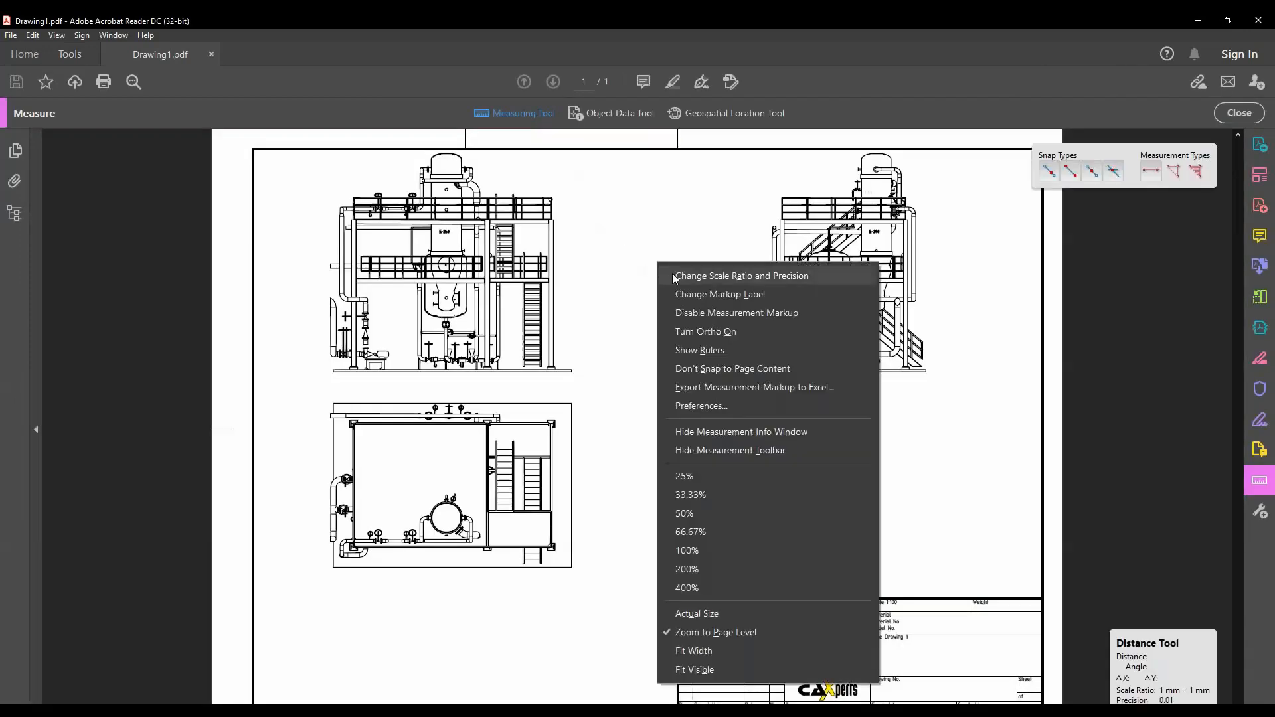
pyautogui.click(711, 283)
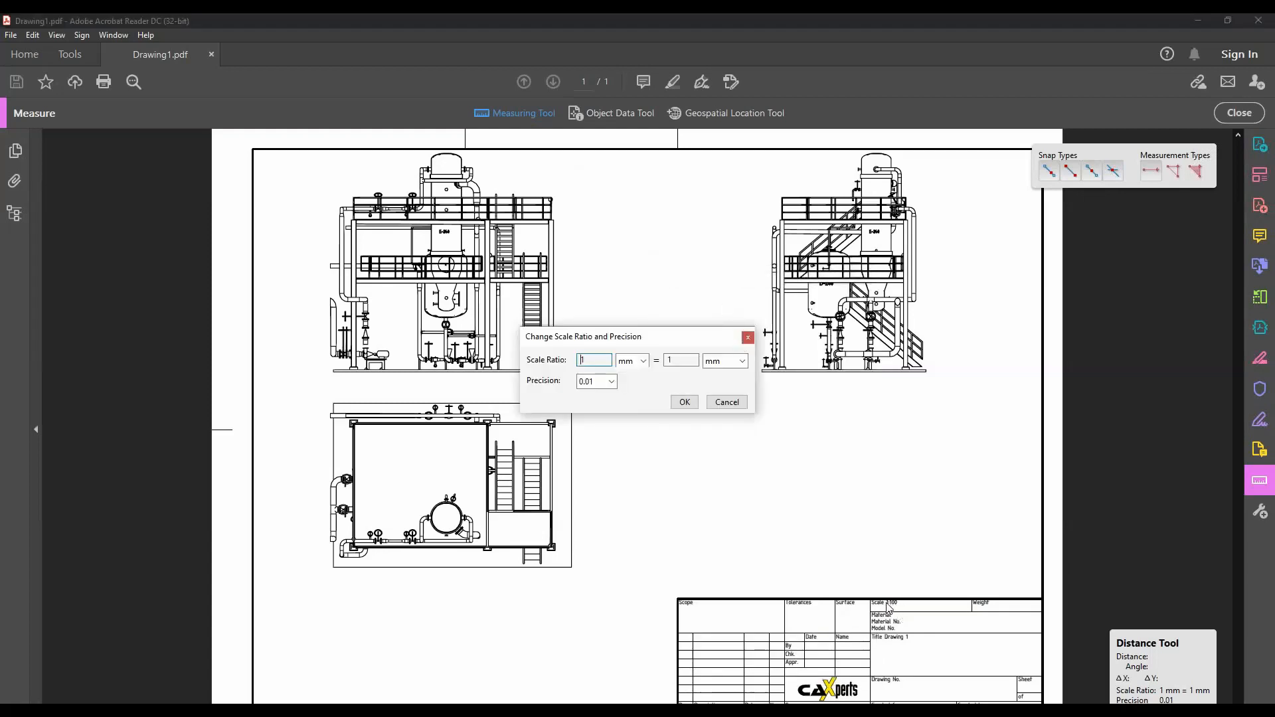
pyautogui.click(738, 363)
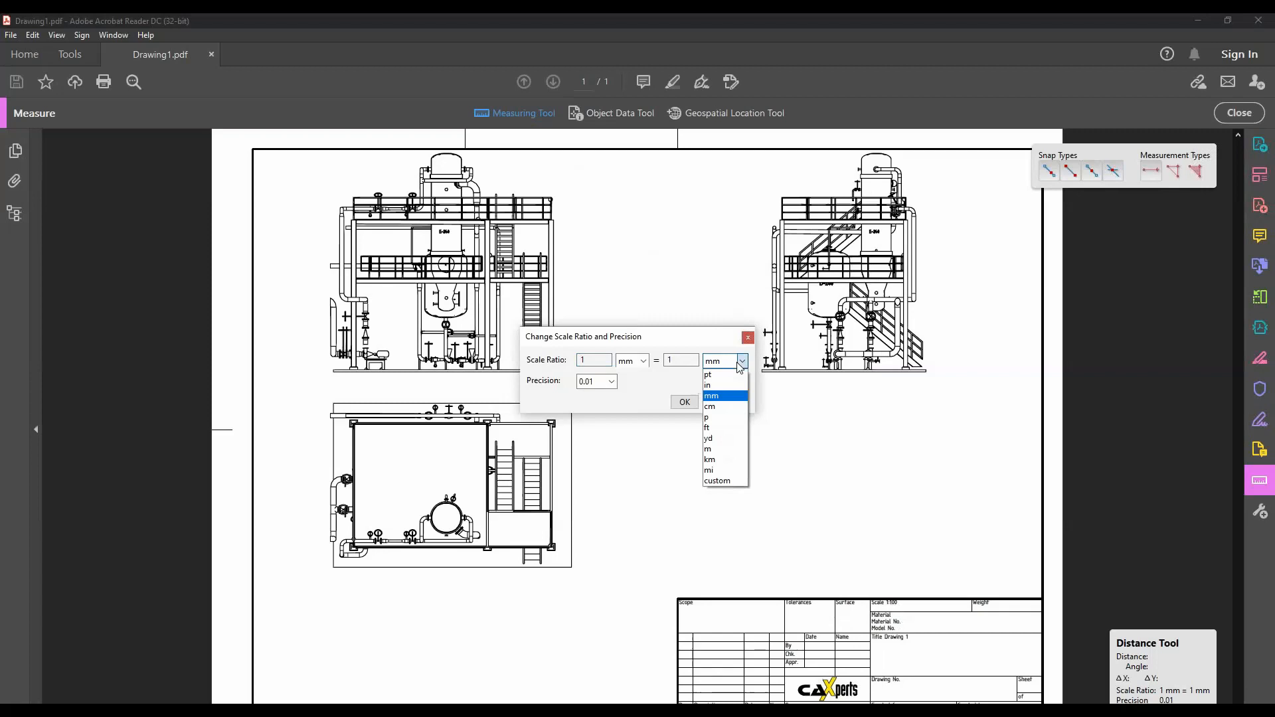
pyautogui.click(712, 406)
pyautogui.click(682, 365)
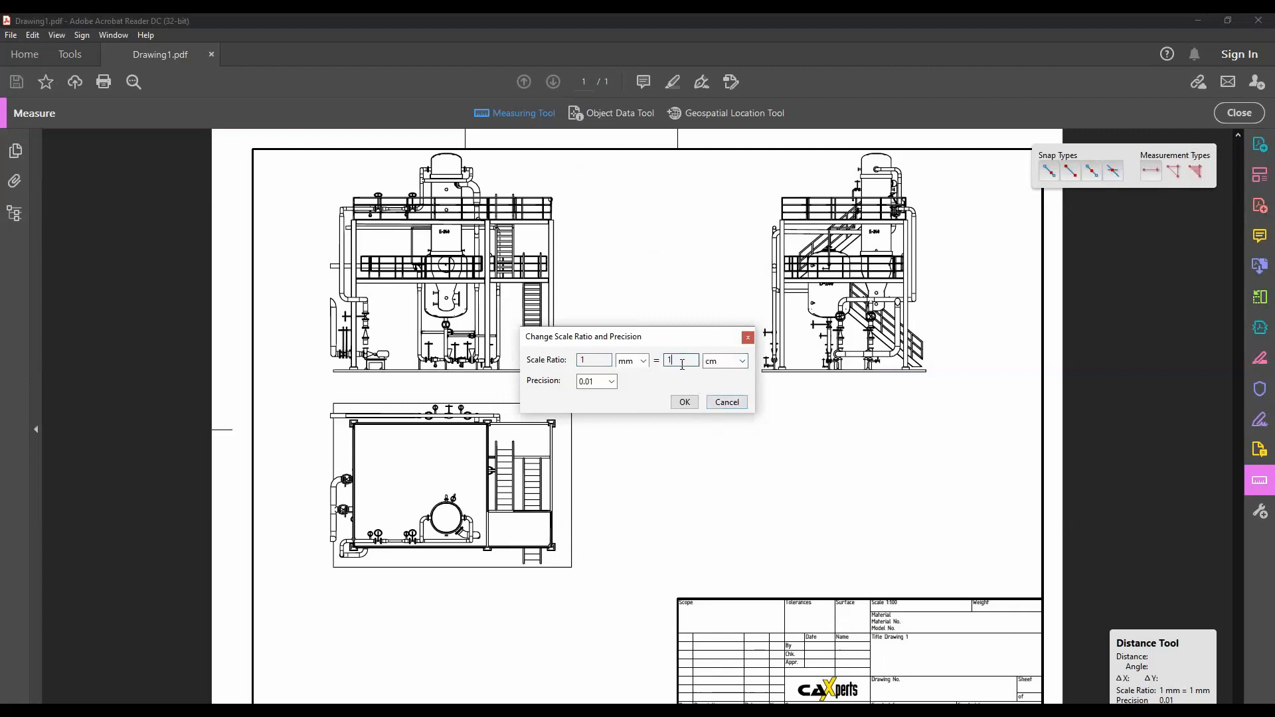
pyautogui.write('0')
pyautogui.click(611, 381)
pyautogui.click(608, 385)
pyautogui.click(608, 385)
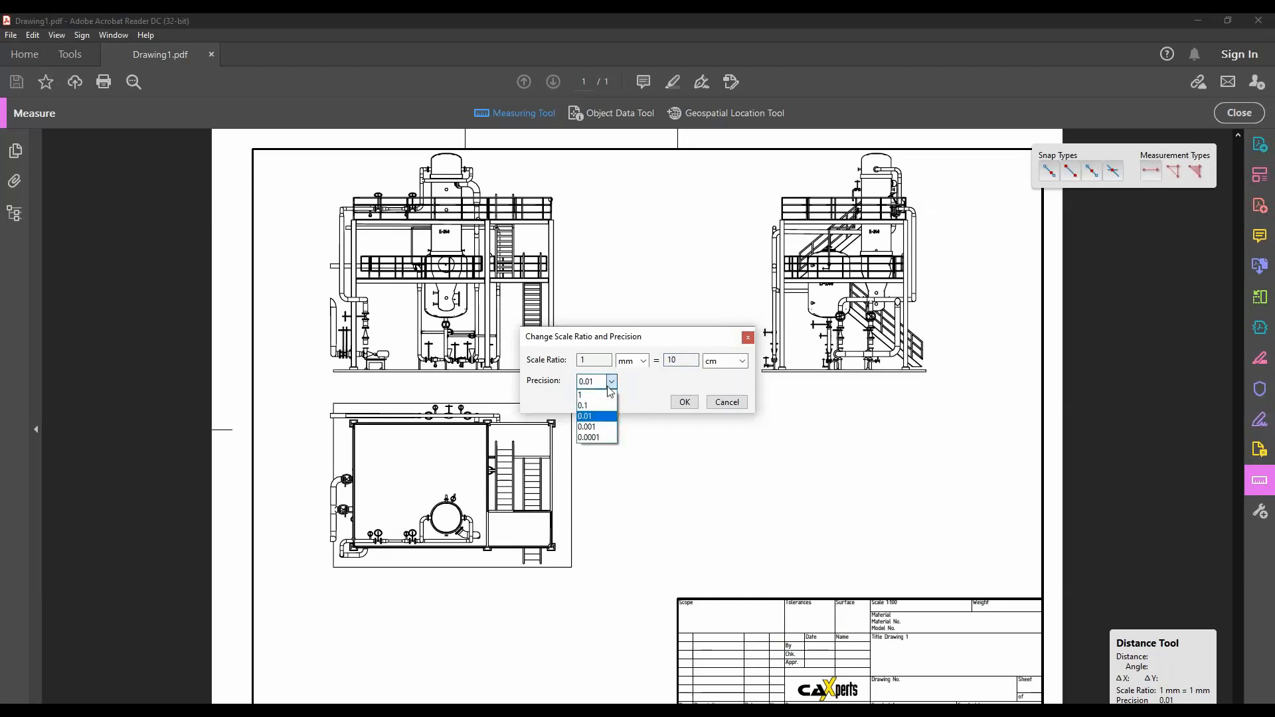
pyautogui.click(609, 395)
pyautogui.click(684, 402)
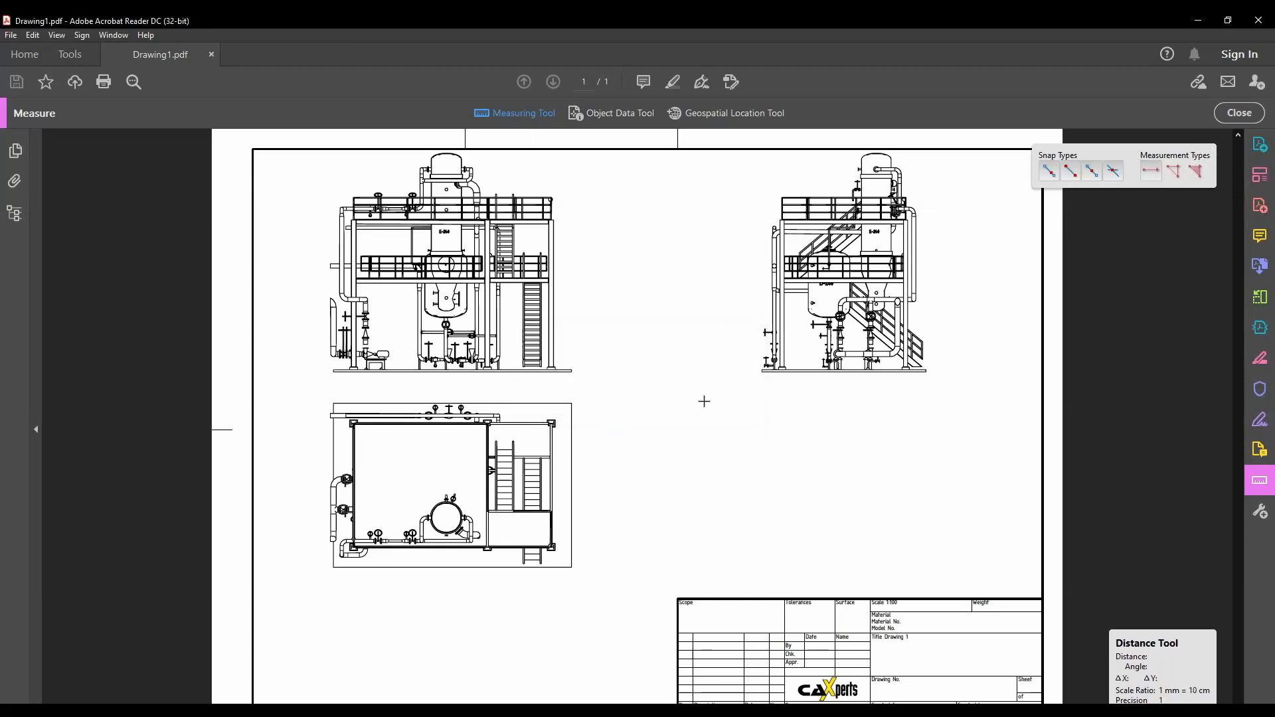
# - Add a distance measurement across the full base slab width in the side view, placing the dimension line below the slab
pyautogui.click(761, 372)
pyautogui.click(813, 407)
pyautogui.click(926, 374)
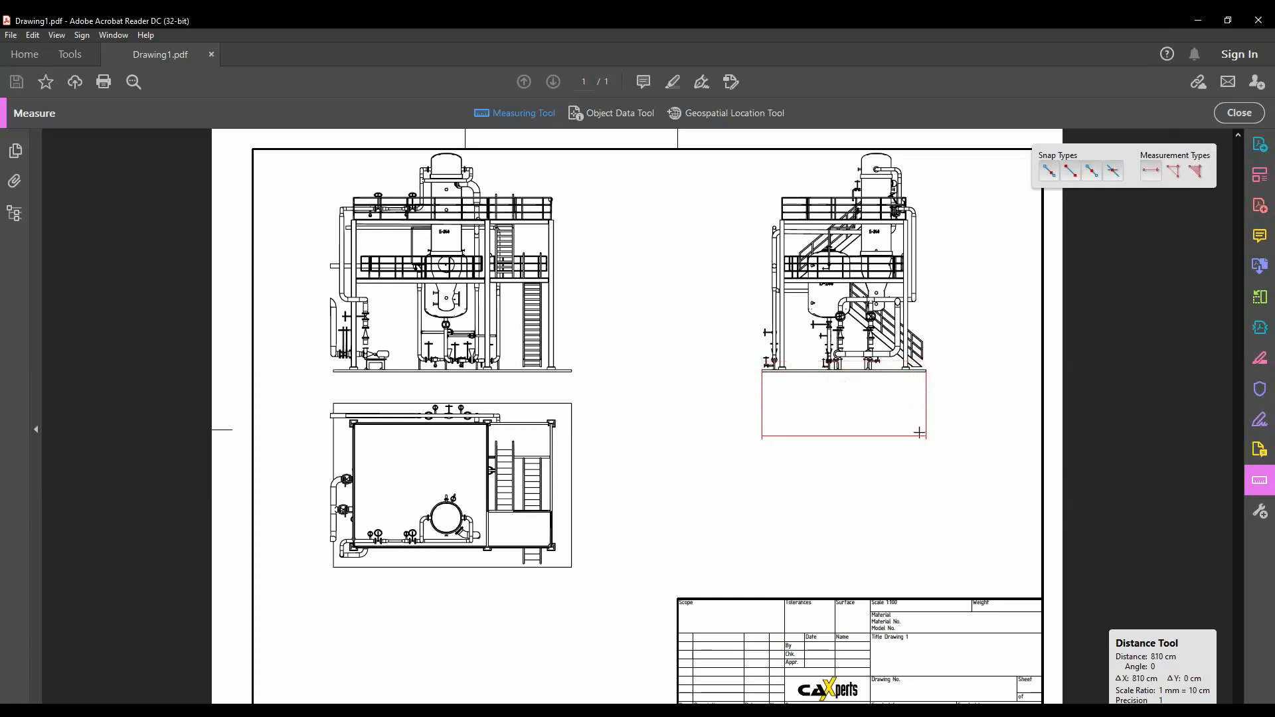
pyautogui.click(883, 420)
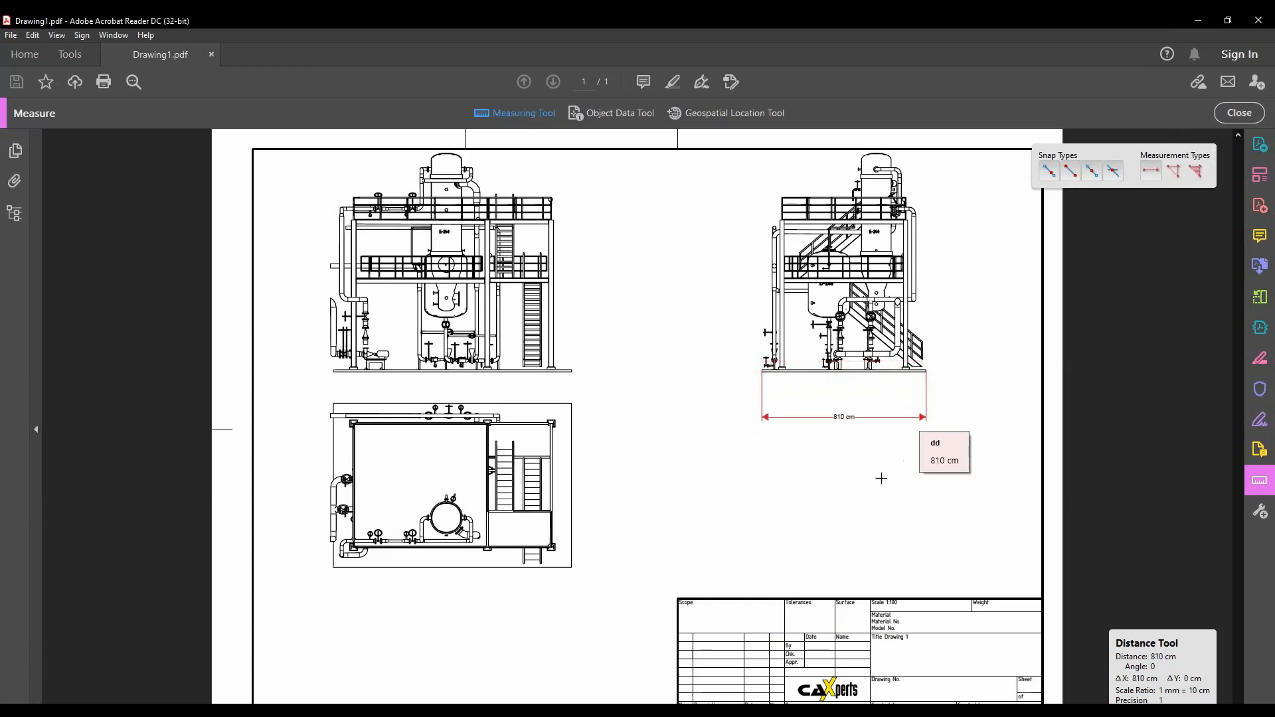
# - Add a distance measurement along the slab outline's vertical edge beside the stairs in the plan view, with the dimension line outside the outline
pyautogui.click(572, 569)
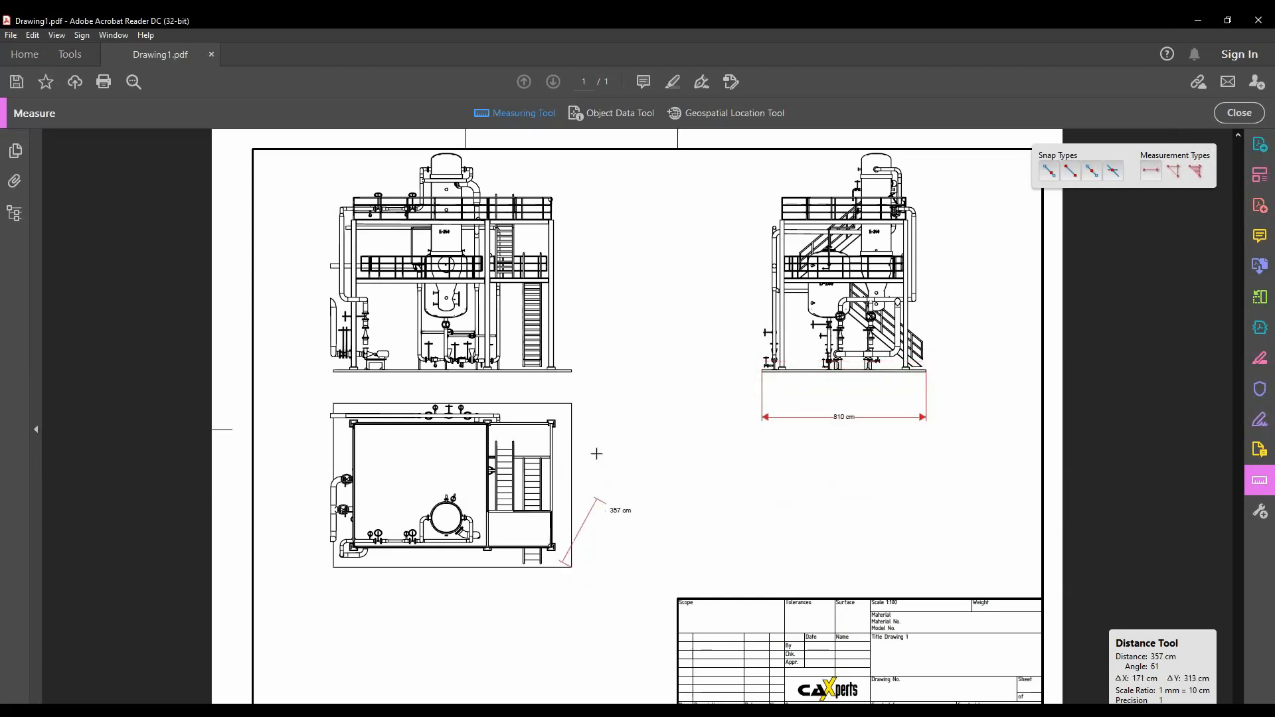
pyautogui.click(571, 404)
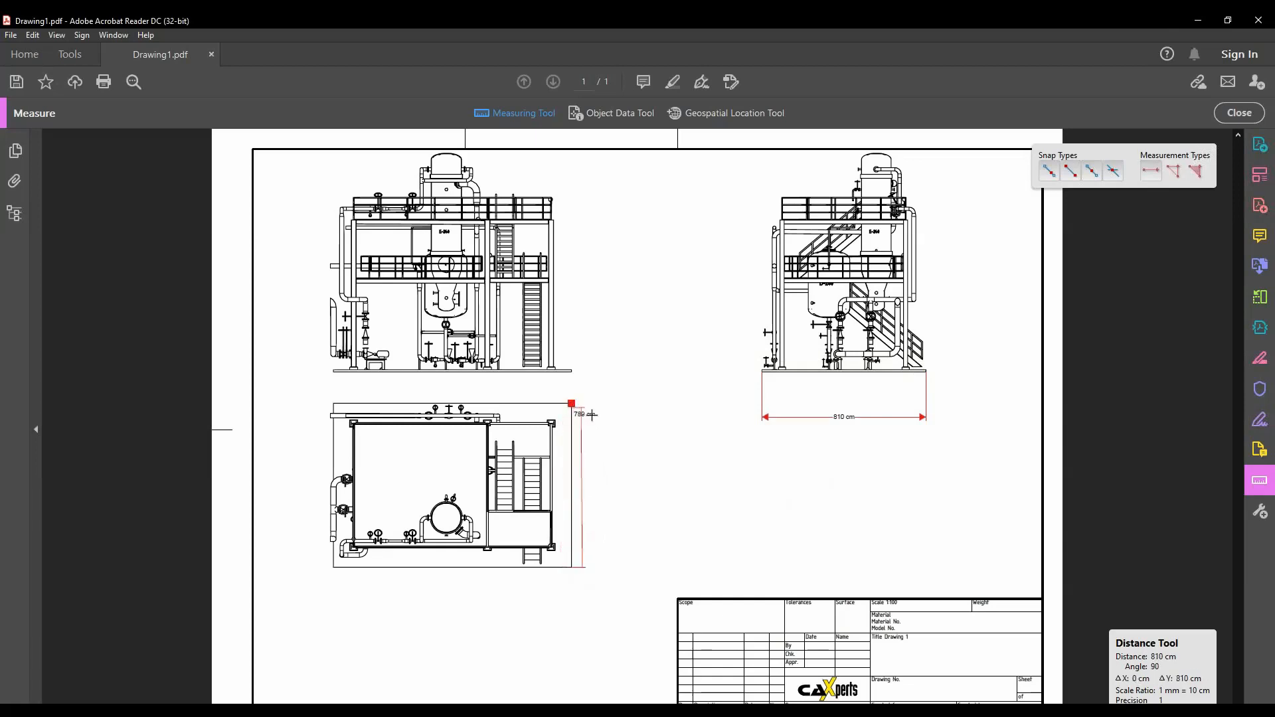
pyautogui.click(614, 426)
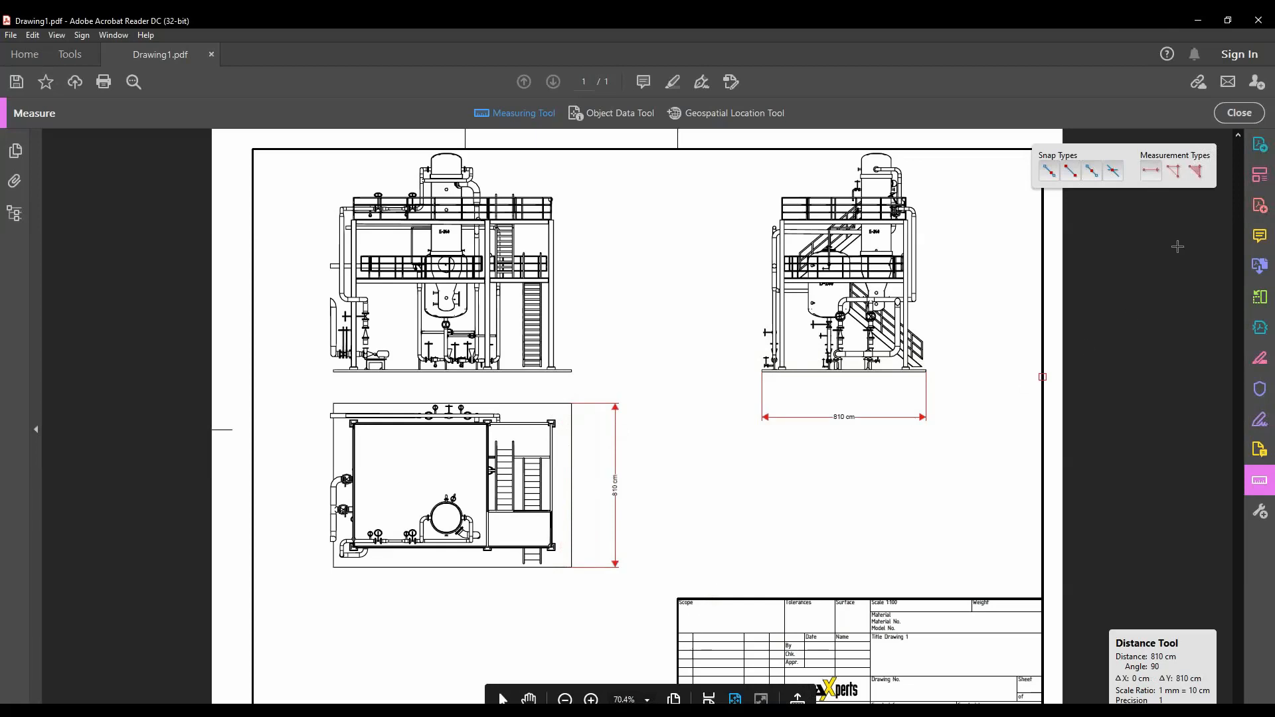
pyautogui.moveTo(928, 391)
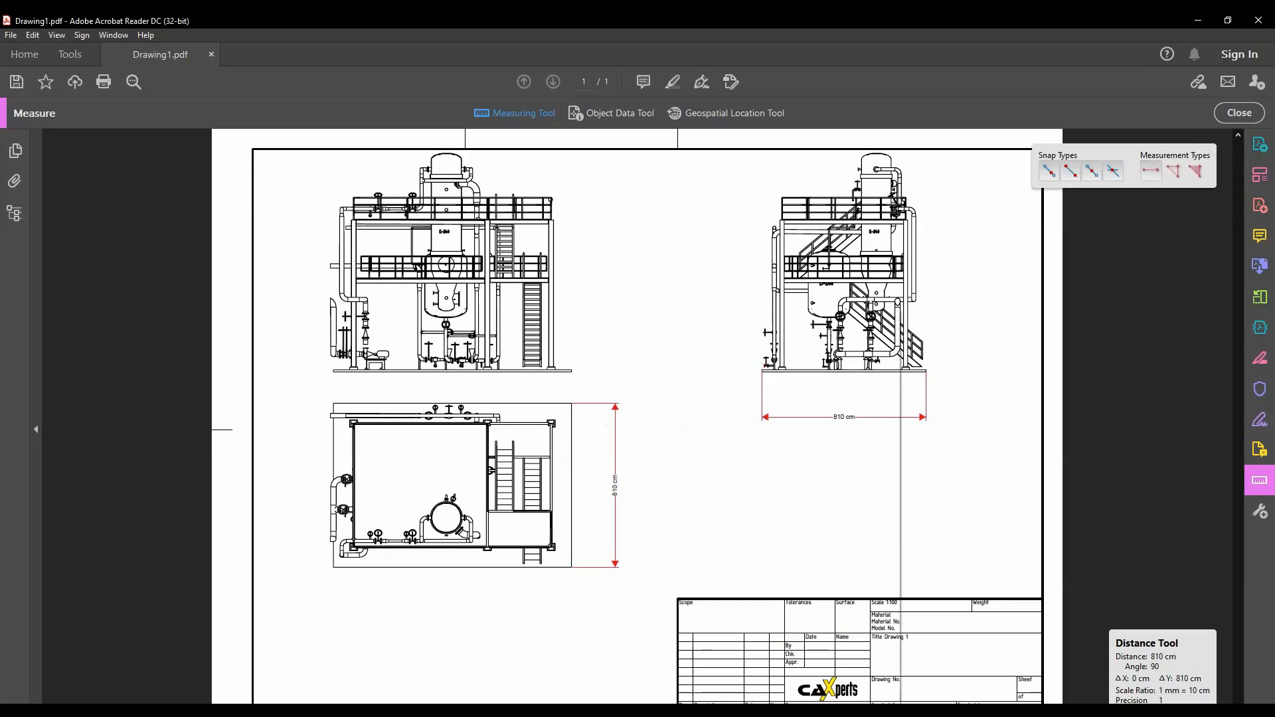
pyautogui.rightClick(677, 422)
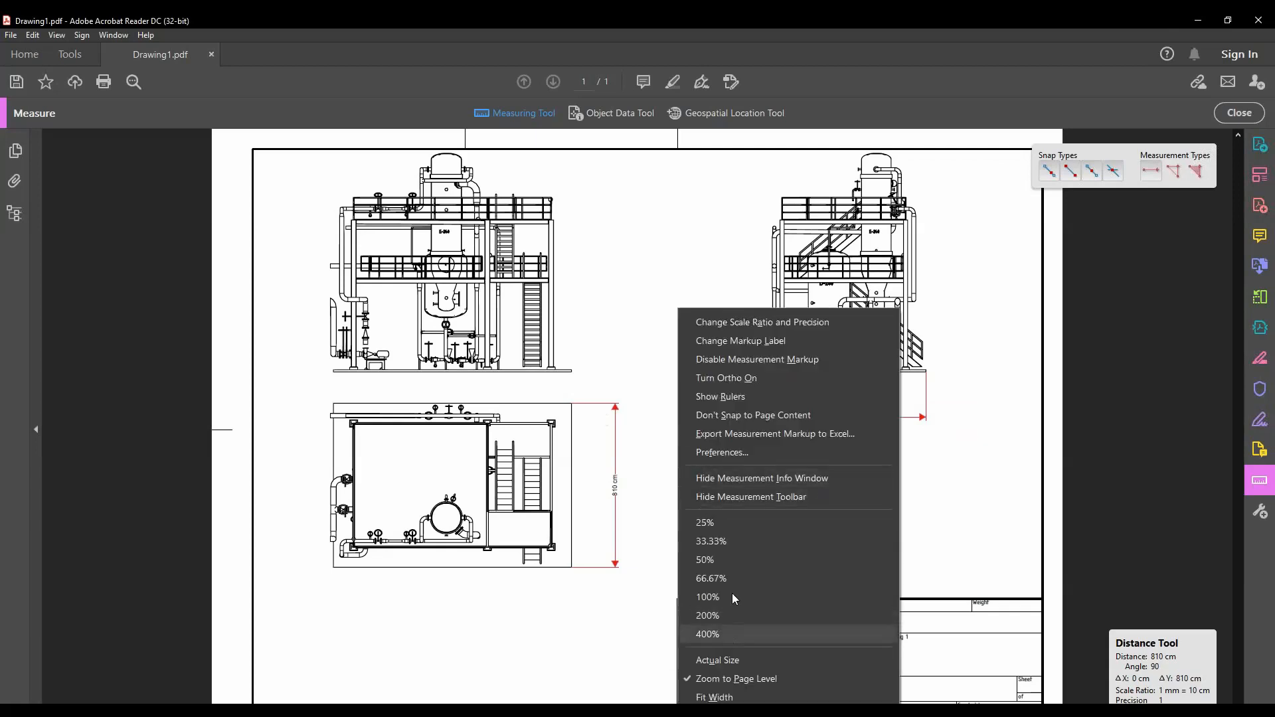
pyautogui.press('Escape')
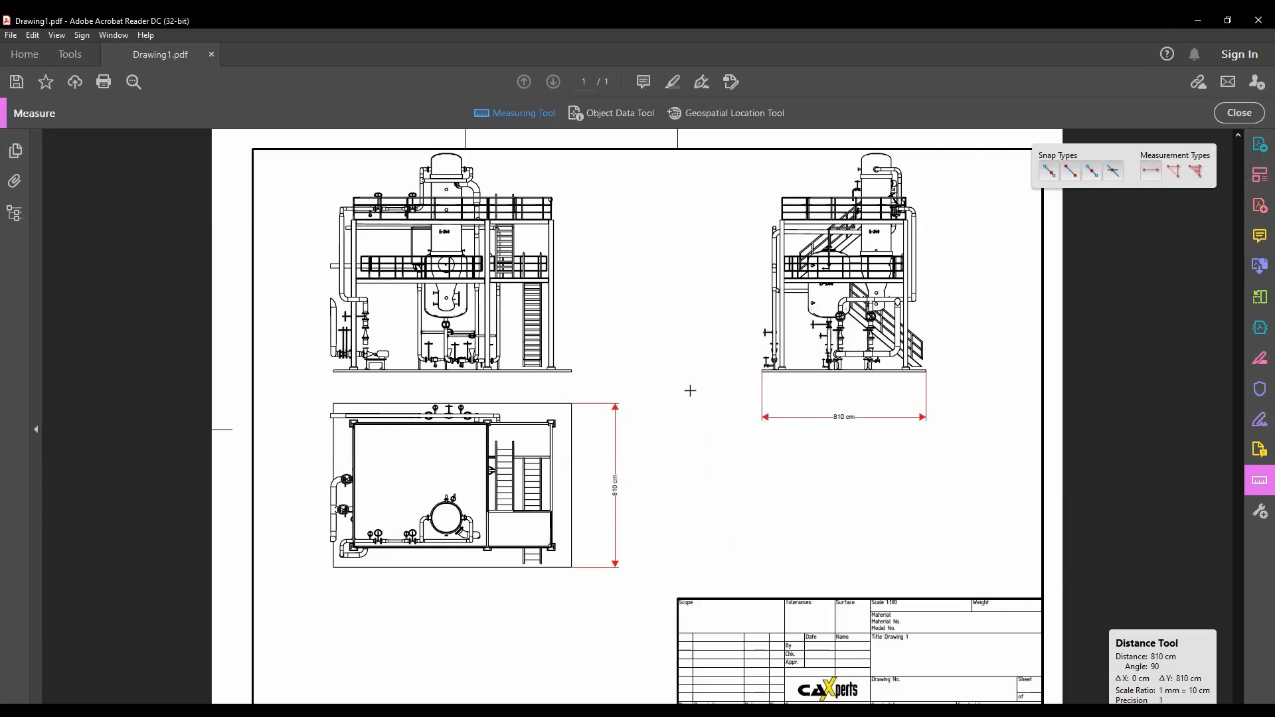
# - Inspect the lower corner of the side view at high magnification, including the slab edge and valves, and restore the page to actual size
pyautogui.press('Escape')
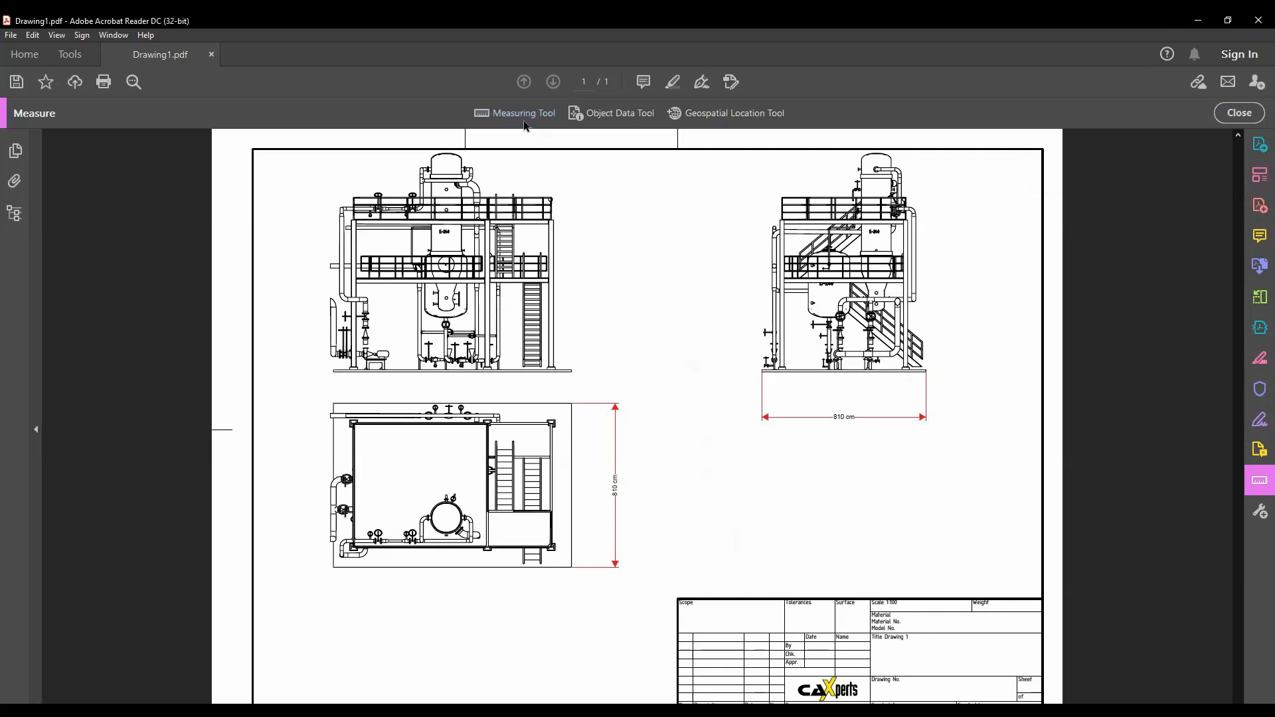
pyautogui.rightClick(630, 202)
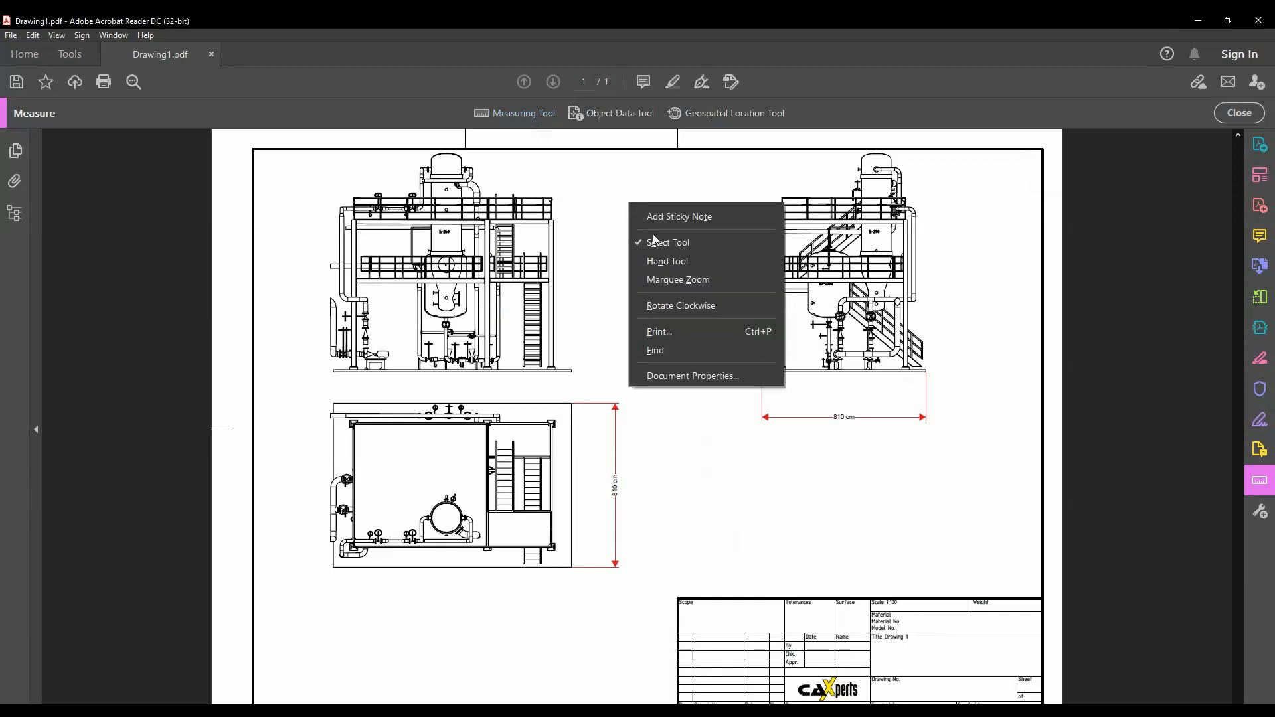
pyautogui.click(687, 279)
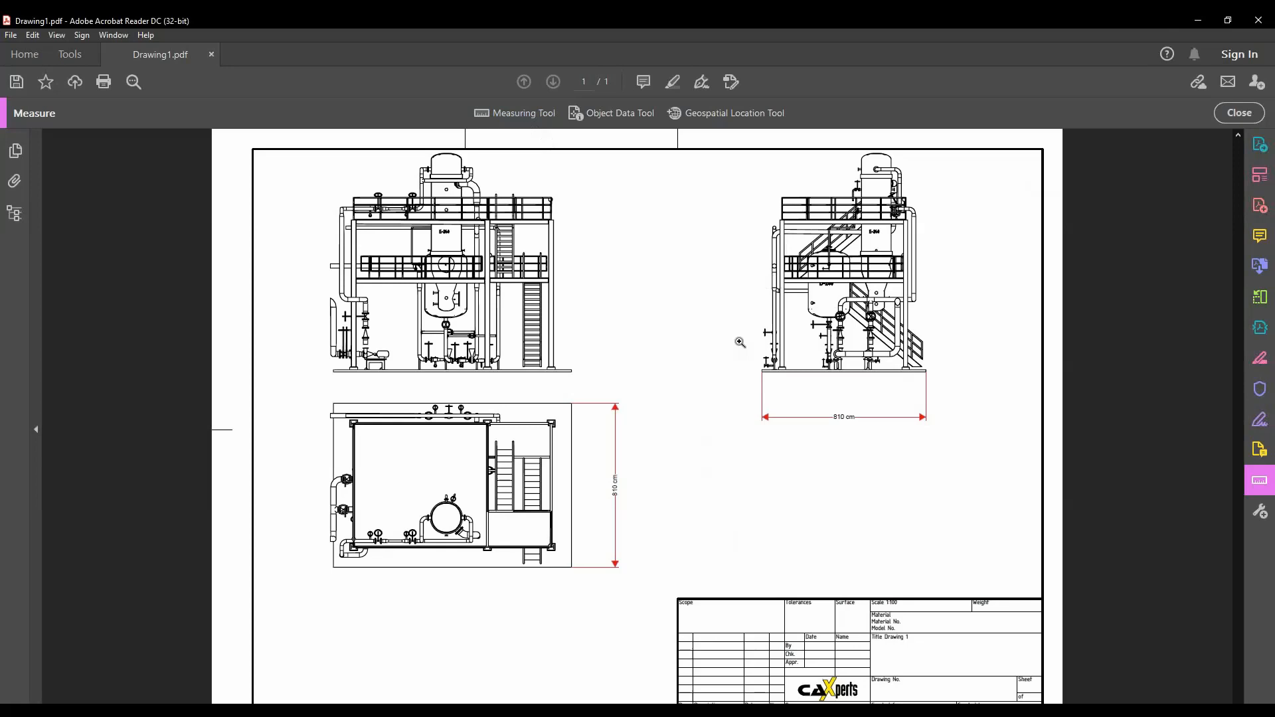
pyautogui.moveTo(732, 325); pyautogui.dragTo(806, 386)
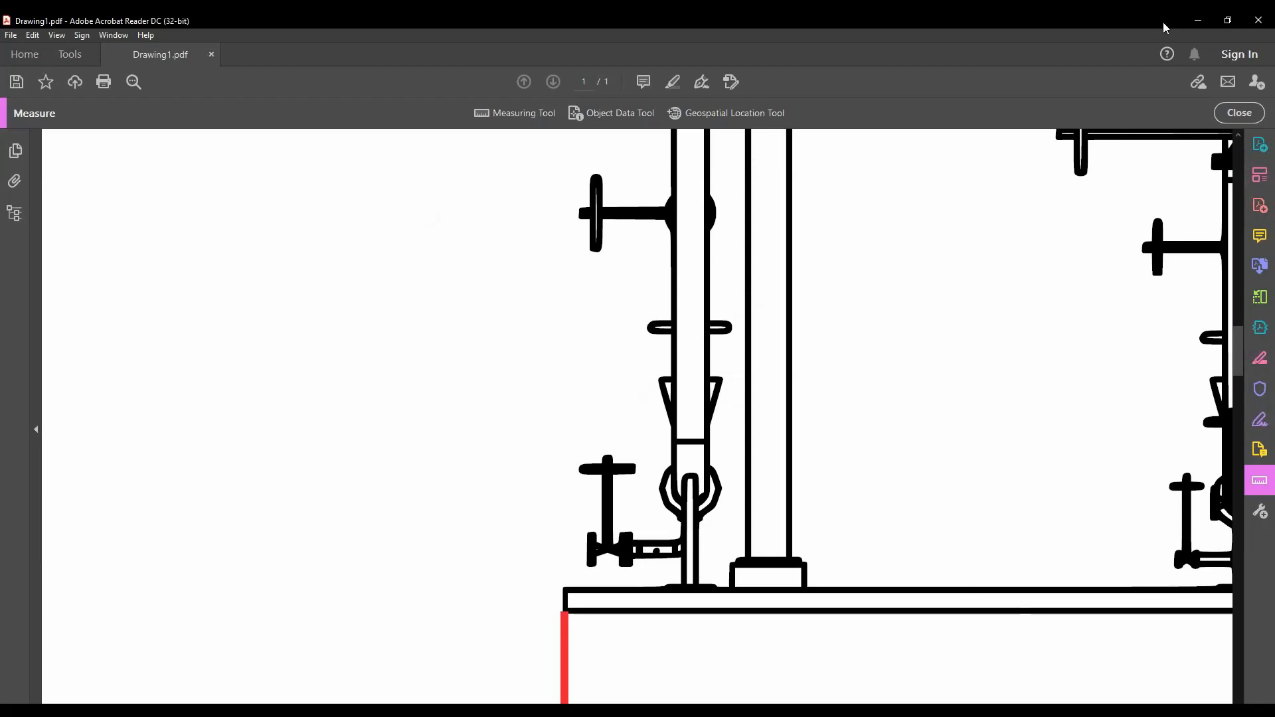
pyautogui.rightClick(1018, 223)
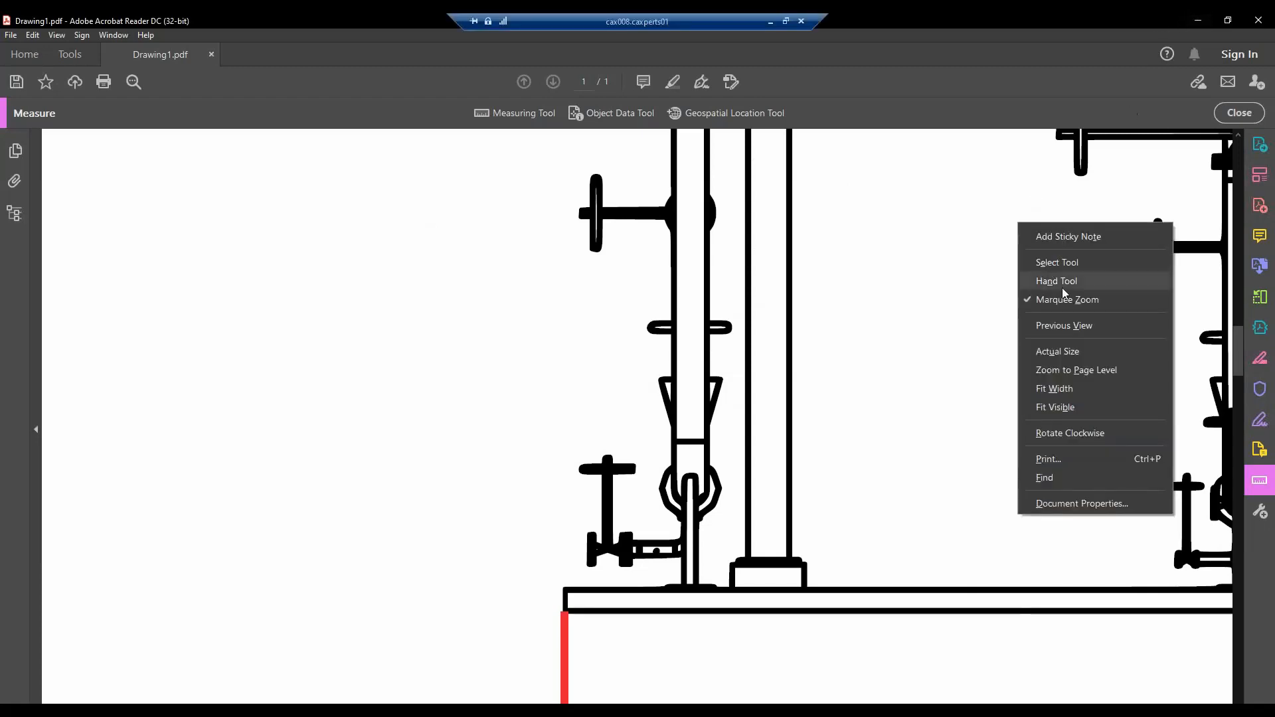
pyautogui.click(1087, 351)
pyautogui.scroll(5, 925, 356)
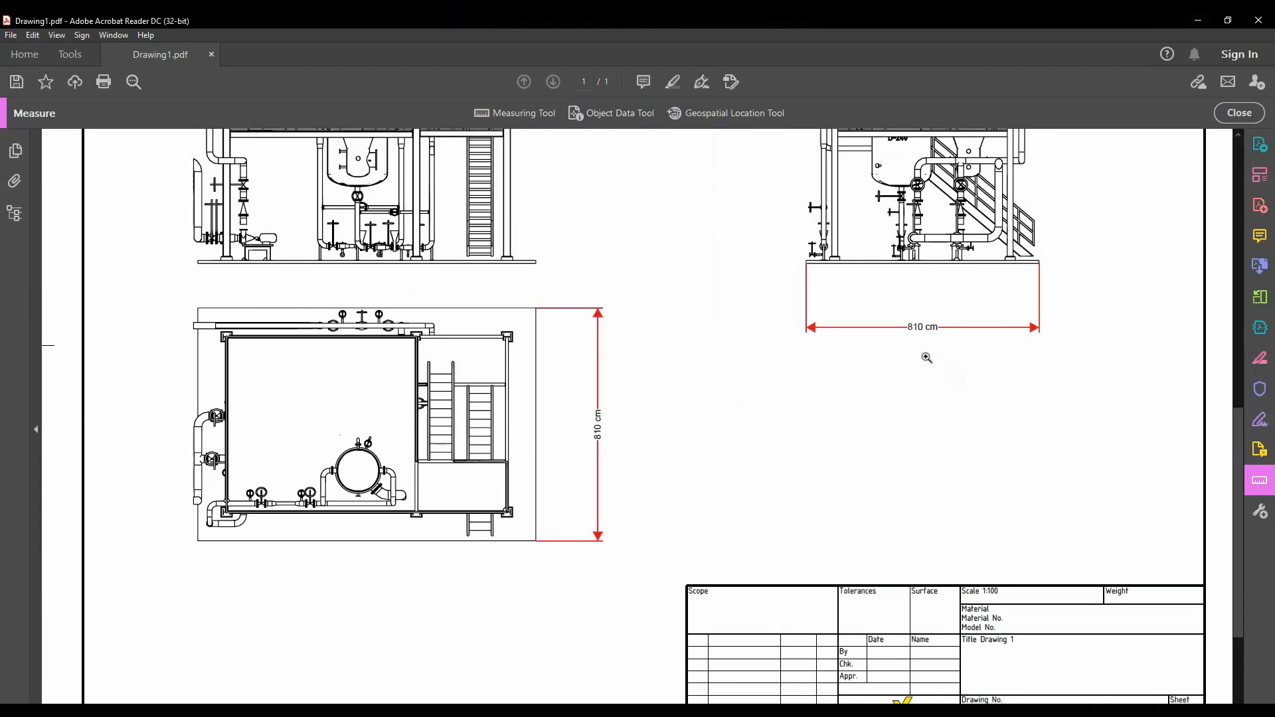
# - Switch to UniversalPlantViewer, clear the object selection and remove the clipping volume around the structure
pyautogui.click(1210, 22)
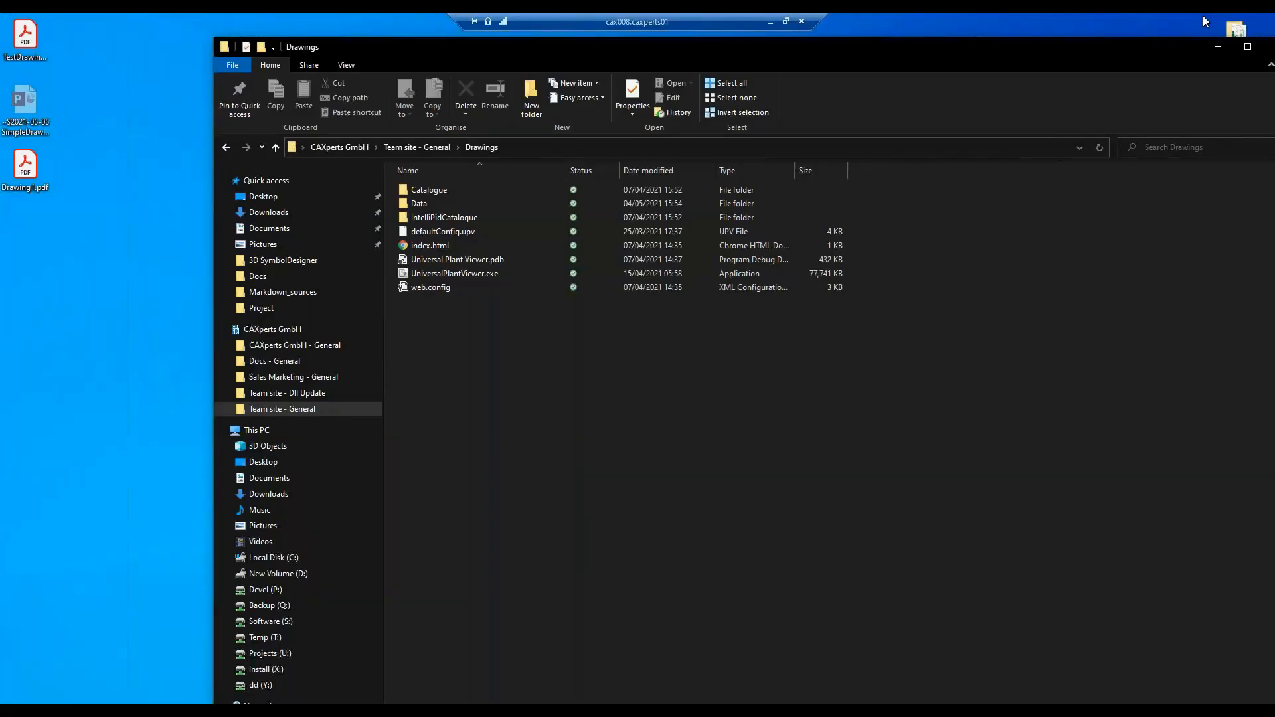
pyautogui.click(496, 703)
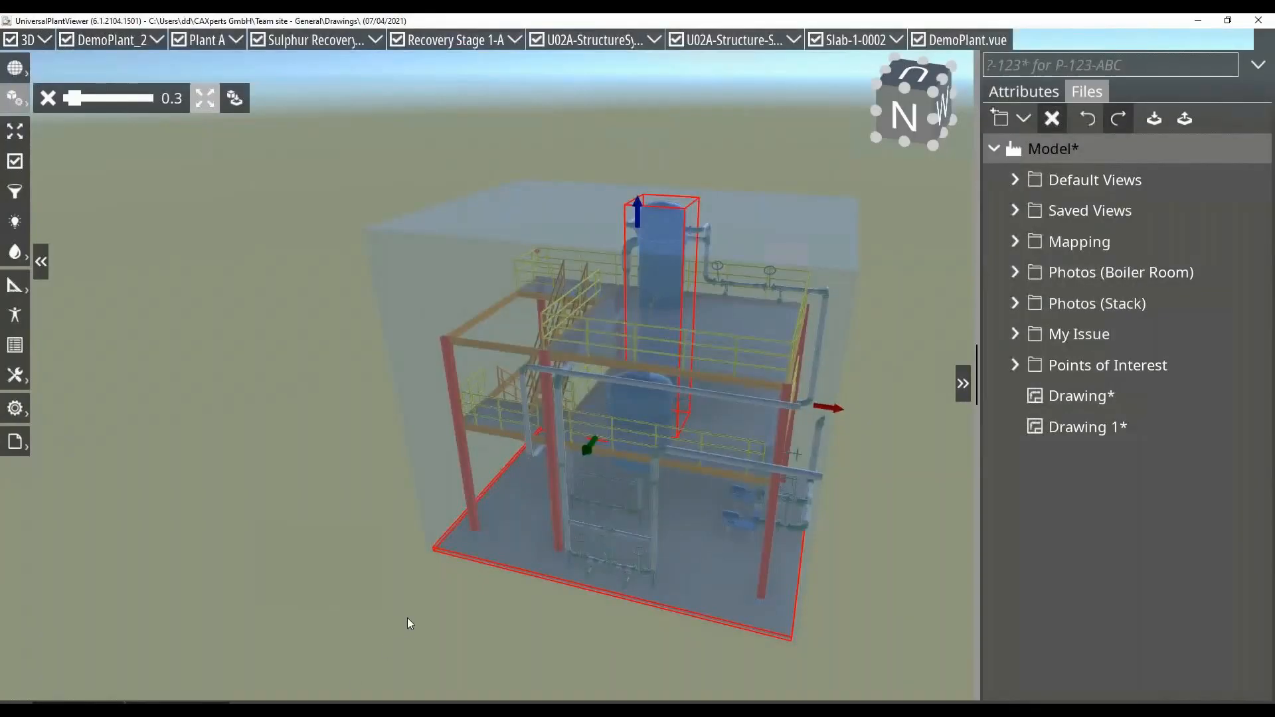
pyautogui.click(436, 604)
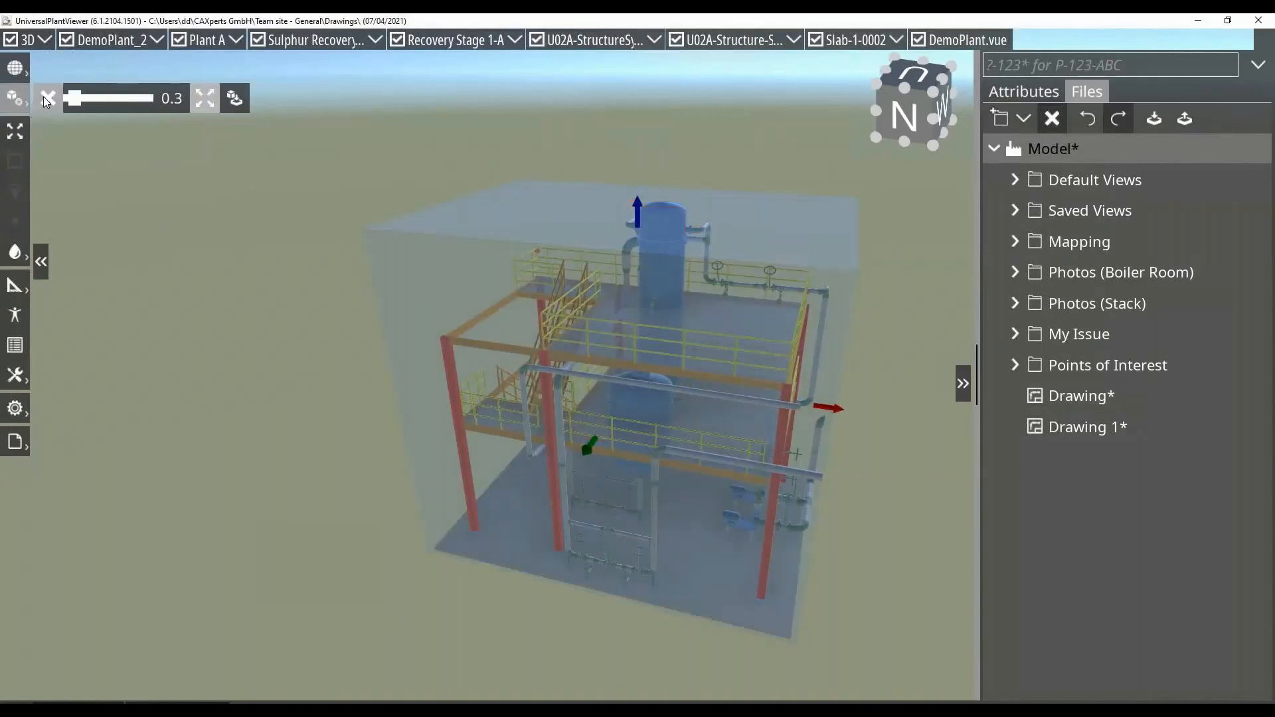
pyautogui.click(44, 97)
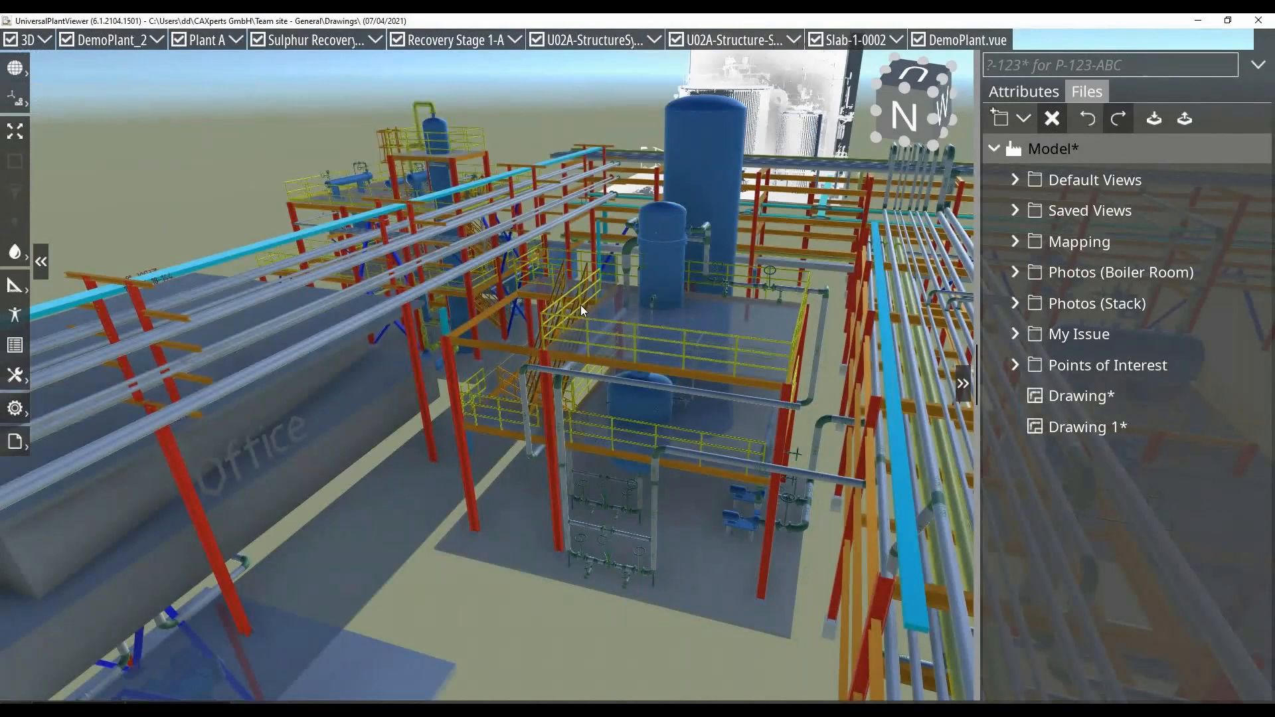
# - Select the entire S-1672 pipeline by way of its horizontal pipe running along the lower platform railing
pyautogui.moveTo(580, 304)
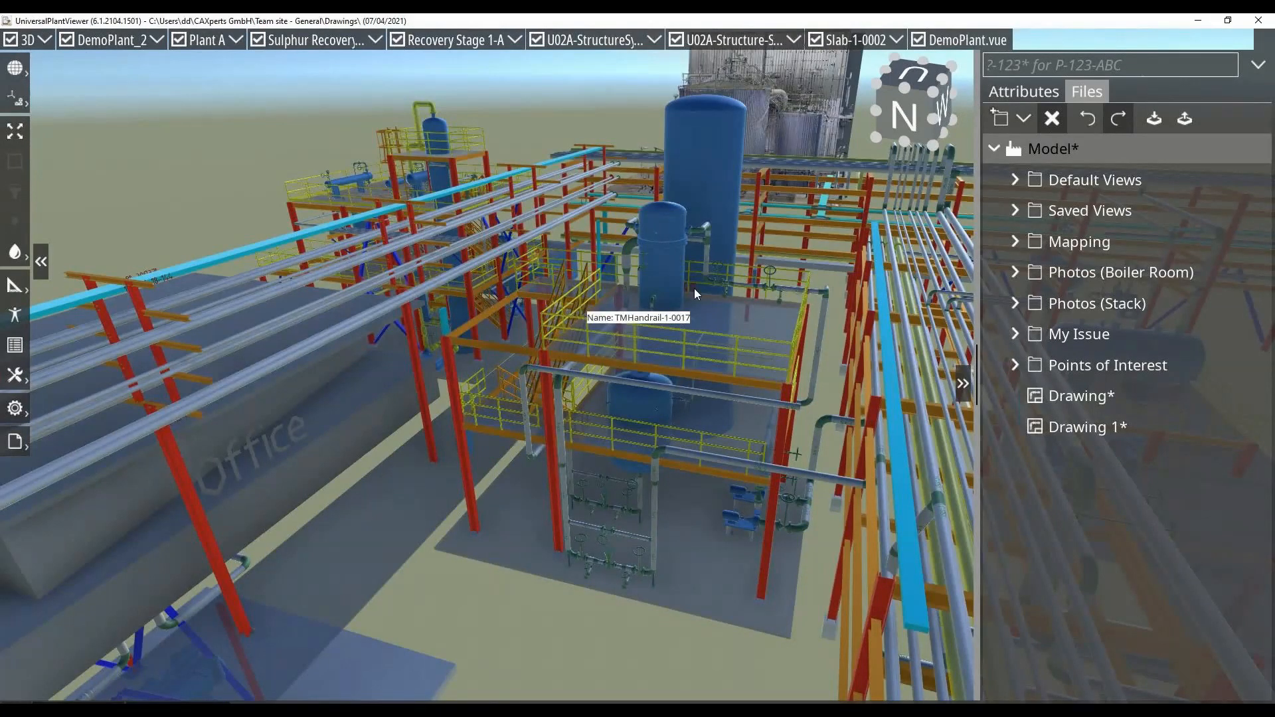
pyautogui.click(672, 451)
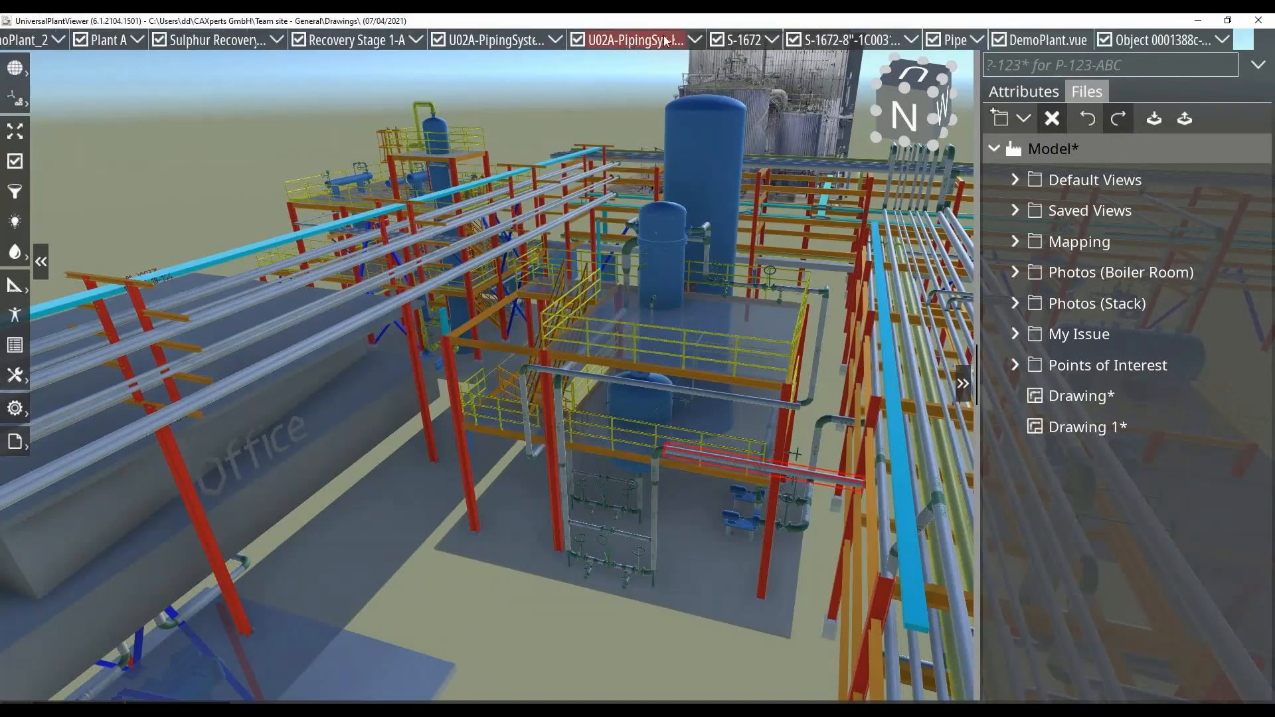
pyautogui.click(745, 39)
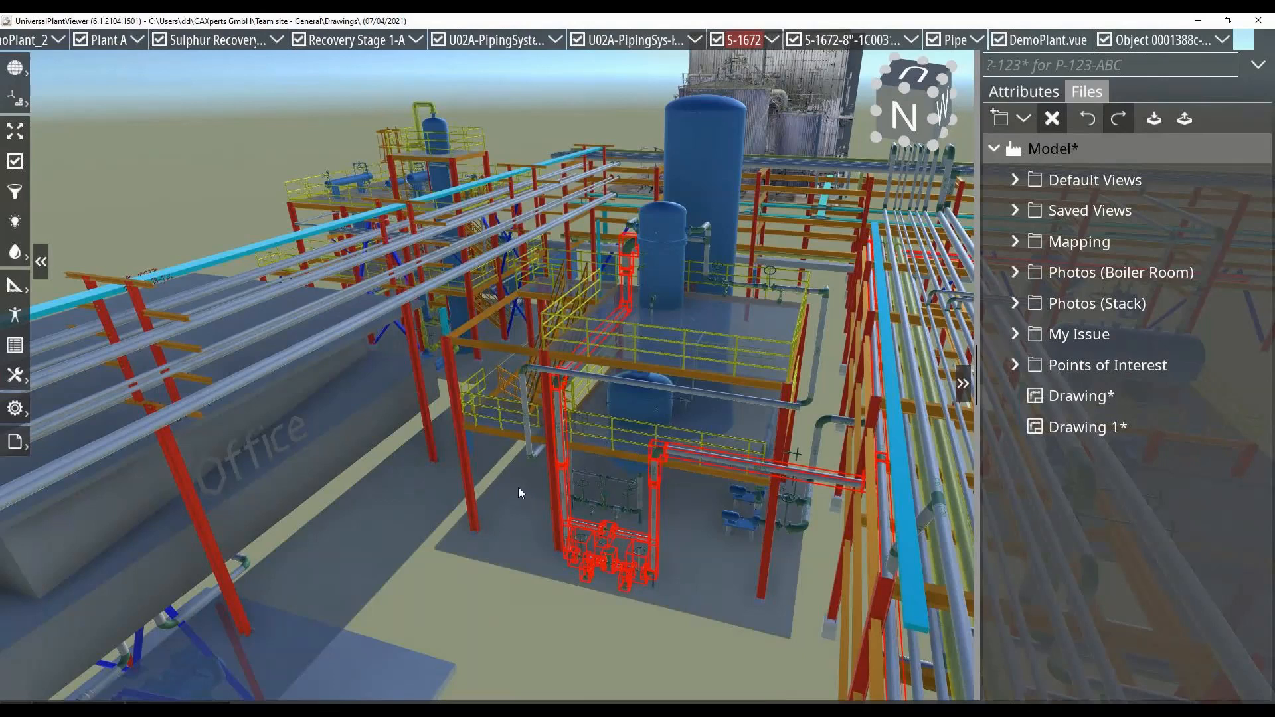
# - Create a drawing of the selected objects only, using the template "EN, Metric, A3 Wide, Isometric View"
pyautogui.click(1025, 119)
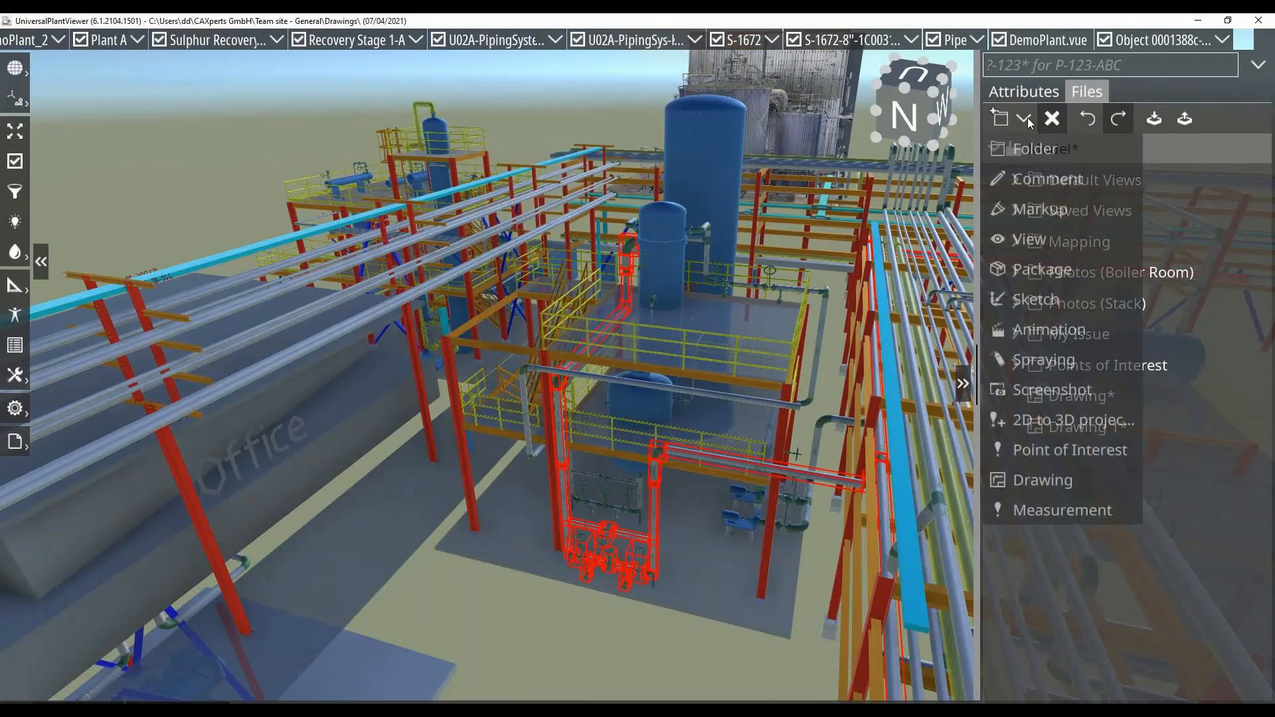
pyautogui.click(1054, 478)
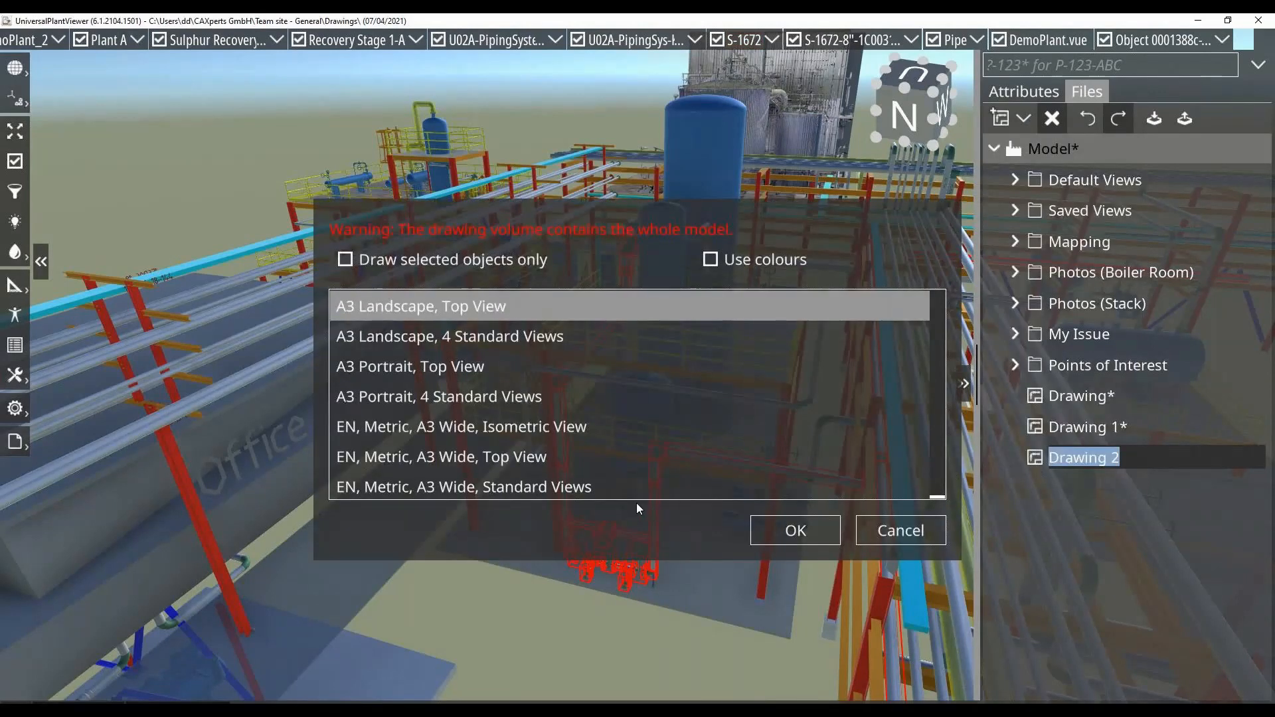
pyautogui.click(396, 259)
pyautogui.scroll(-1, 637, 432)
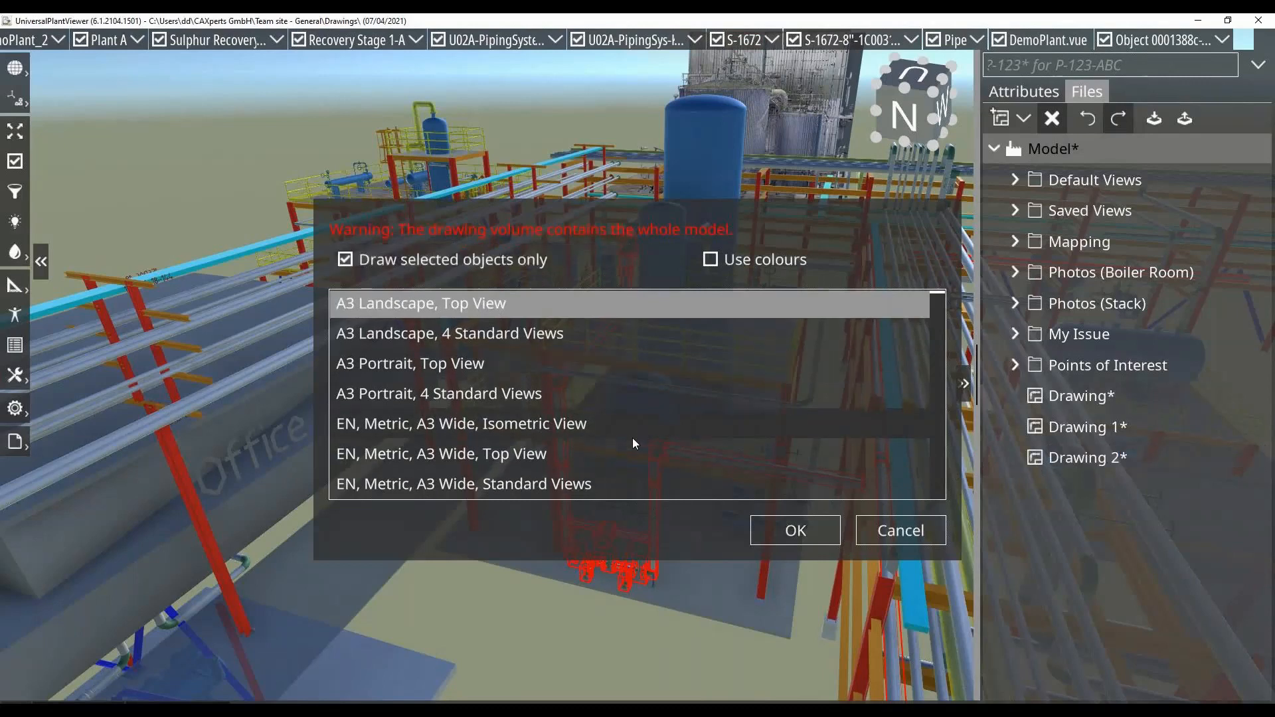
pyautogui.click(501, 426)
pyautogui.click(784, 531)
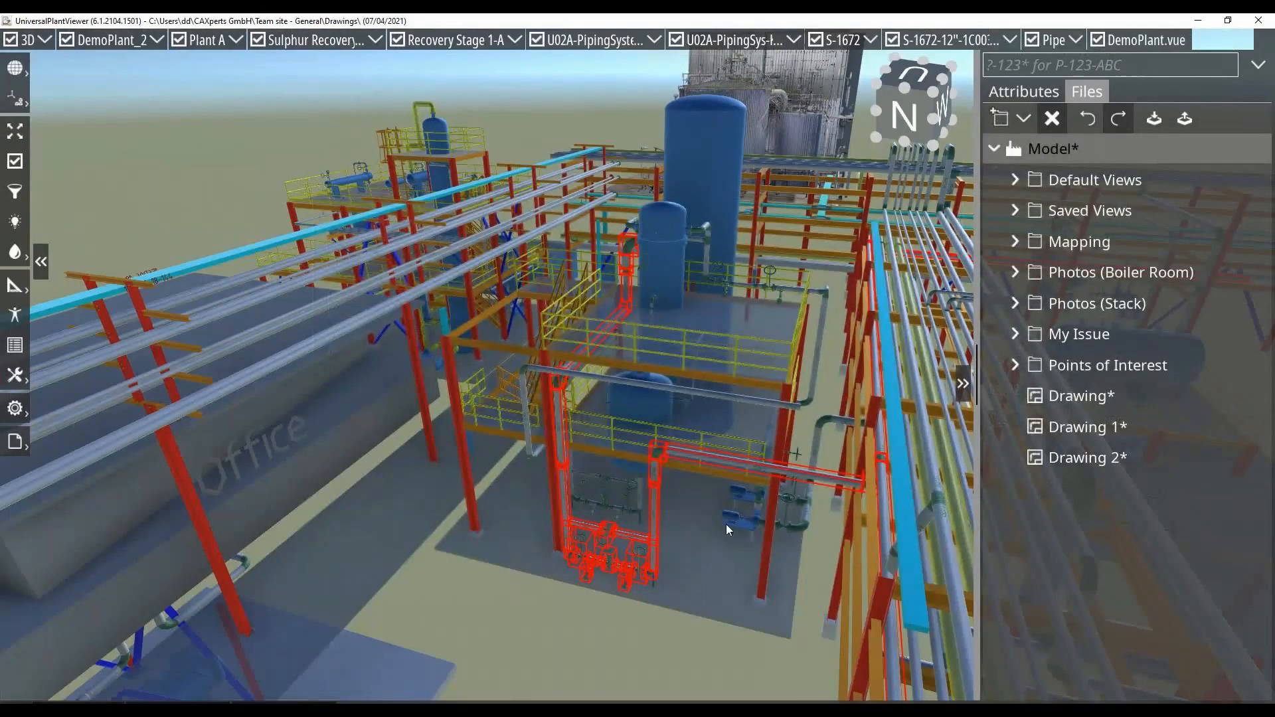
# - Replace the pipeline selection with the upper platform's handrails, a supporting column and a platform beam
pyautogui.click(743, 489)
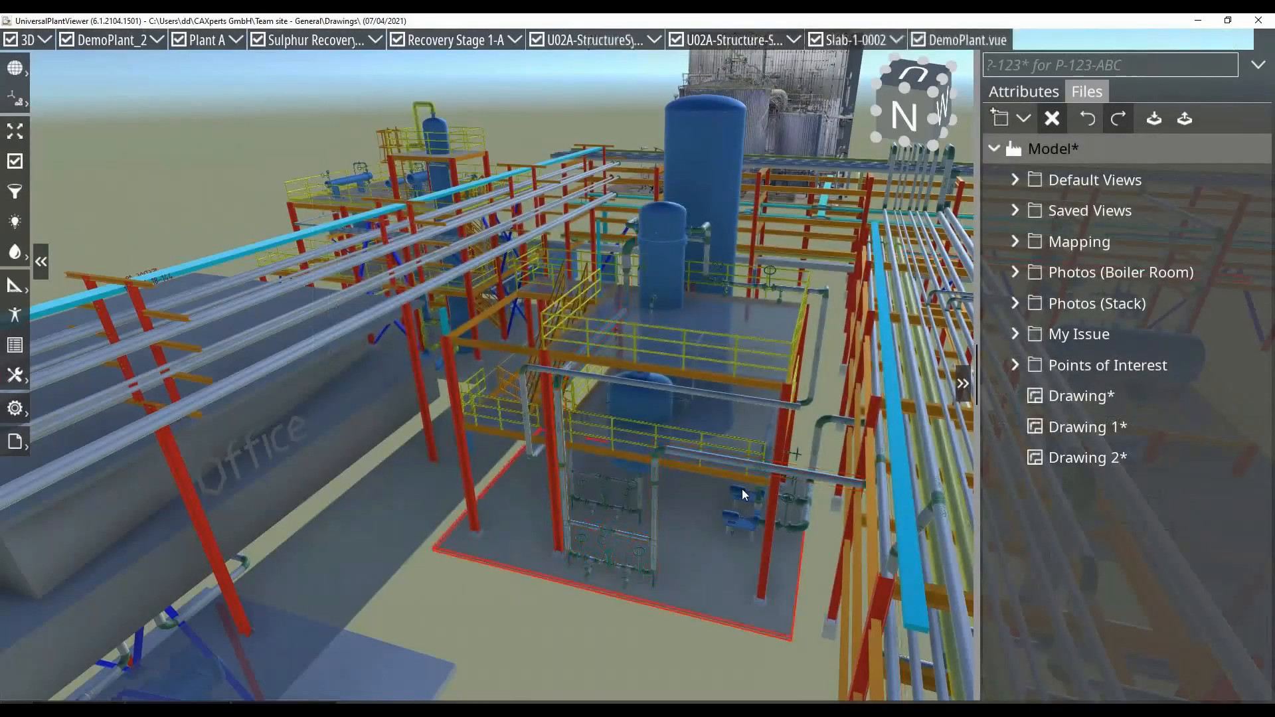
pyautogui.click(633, 352)
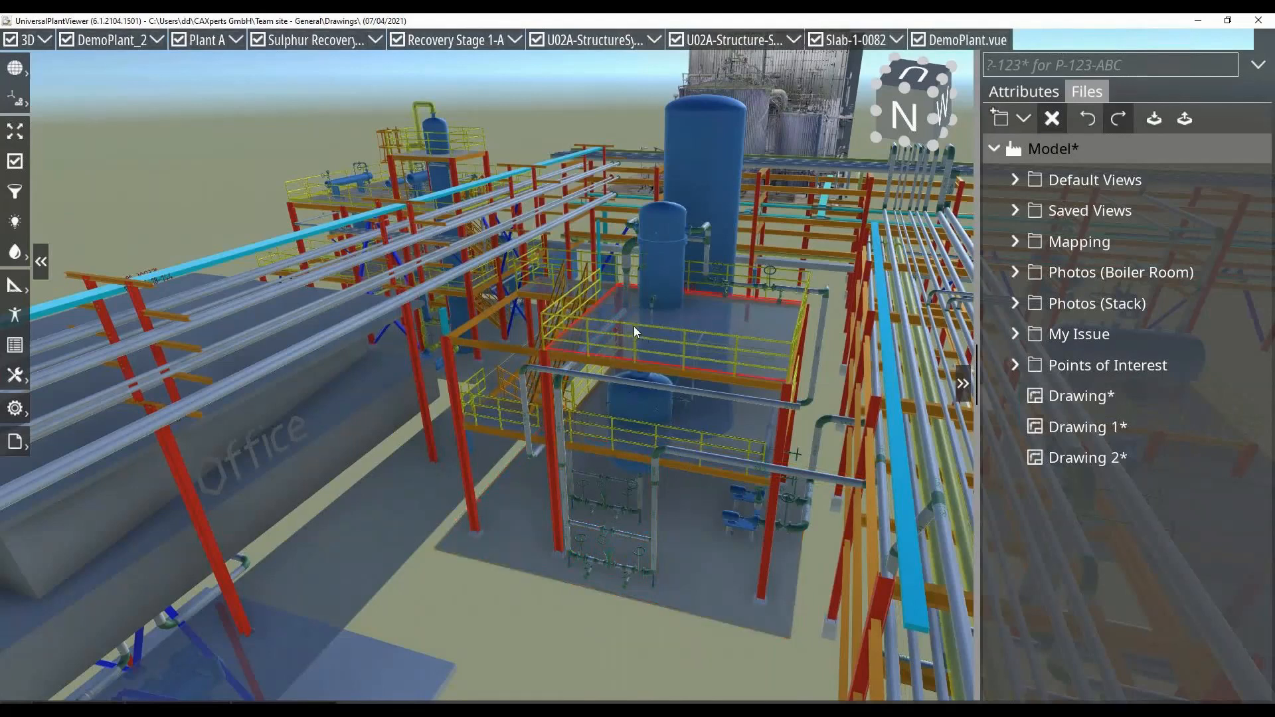
pyautogui.press('Escape')
pyautogui.scroll(1, 605, 333)
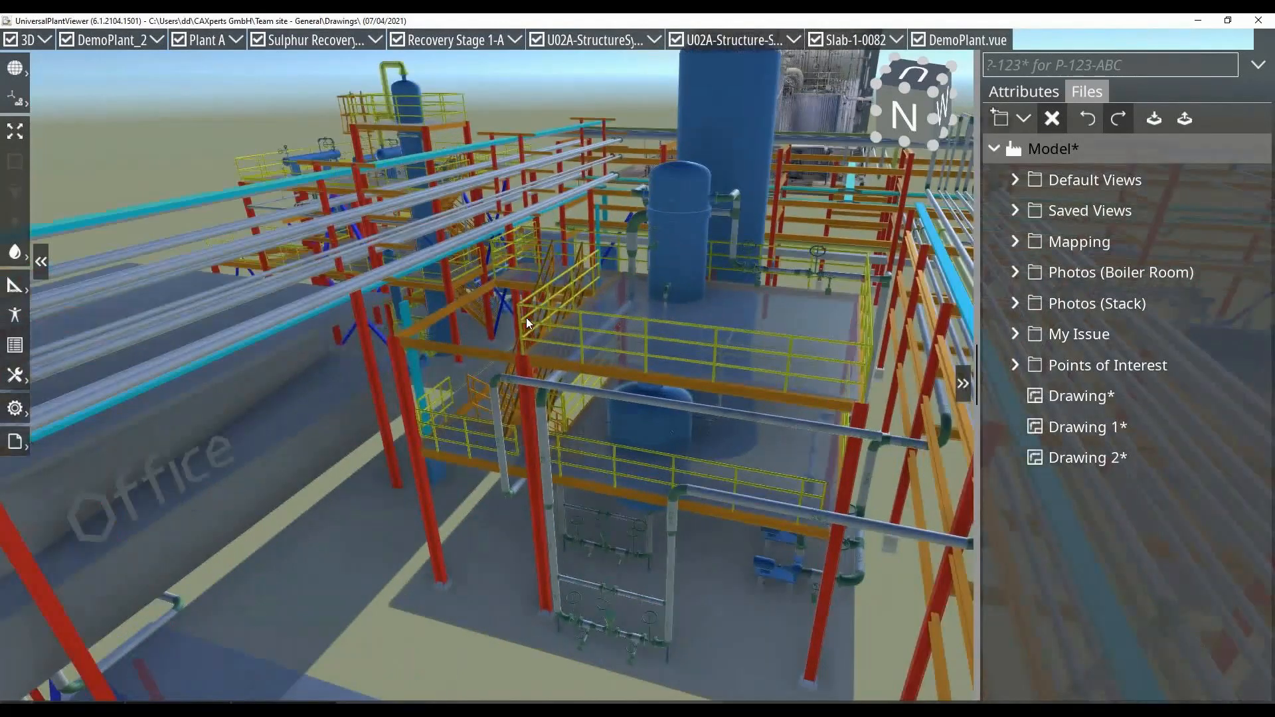
pyautogui.scroll(1, 526, 318)
pyautogui.click(527, 298)
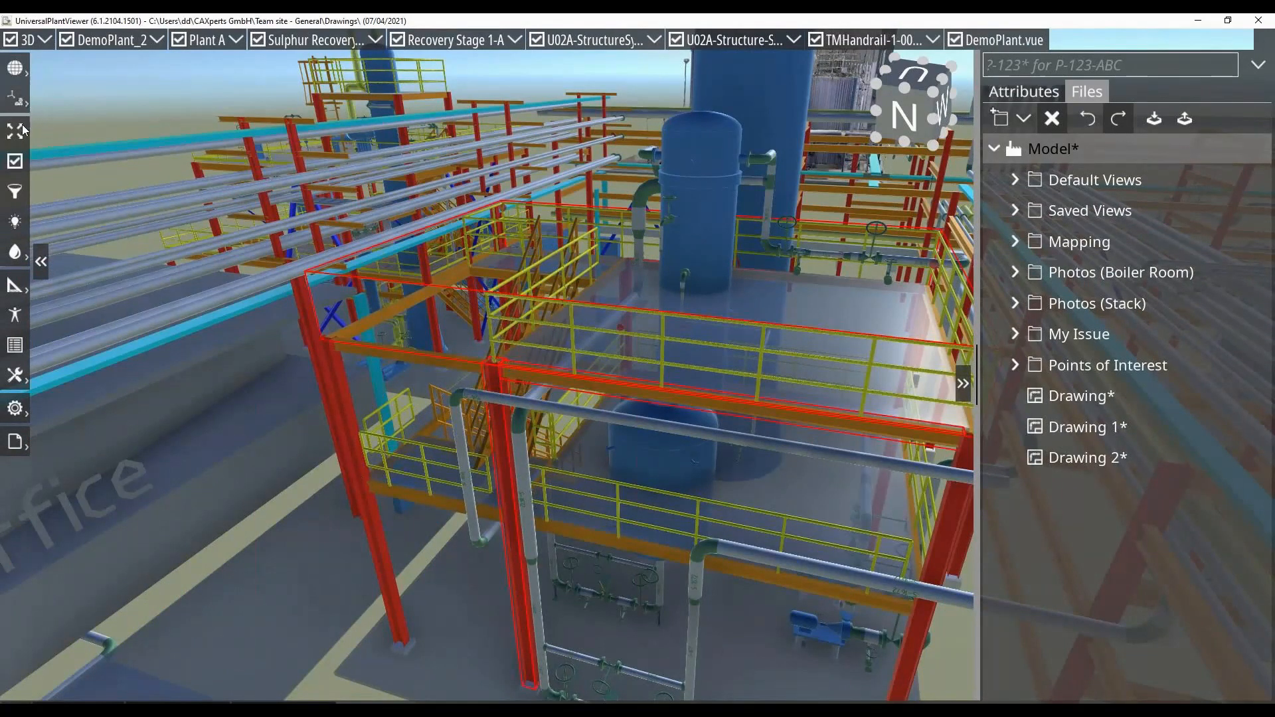
# - Create a drawing of the selected objects only, with colours, using the template "EN, Metric, A3 Wide, Isometric View"
pyautogui.click(1020, 120)
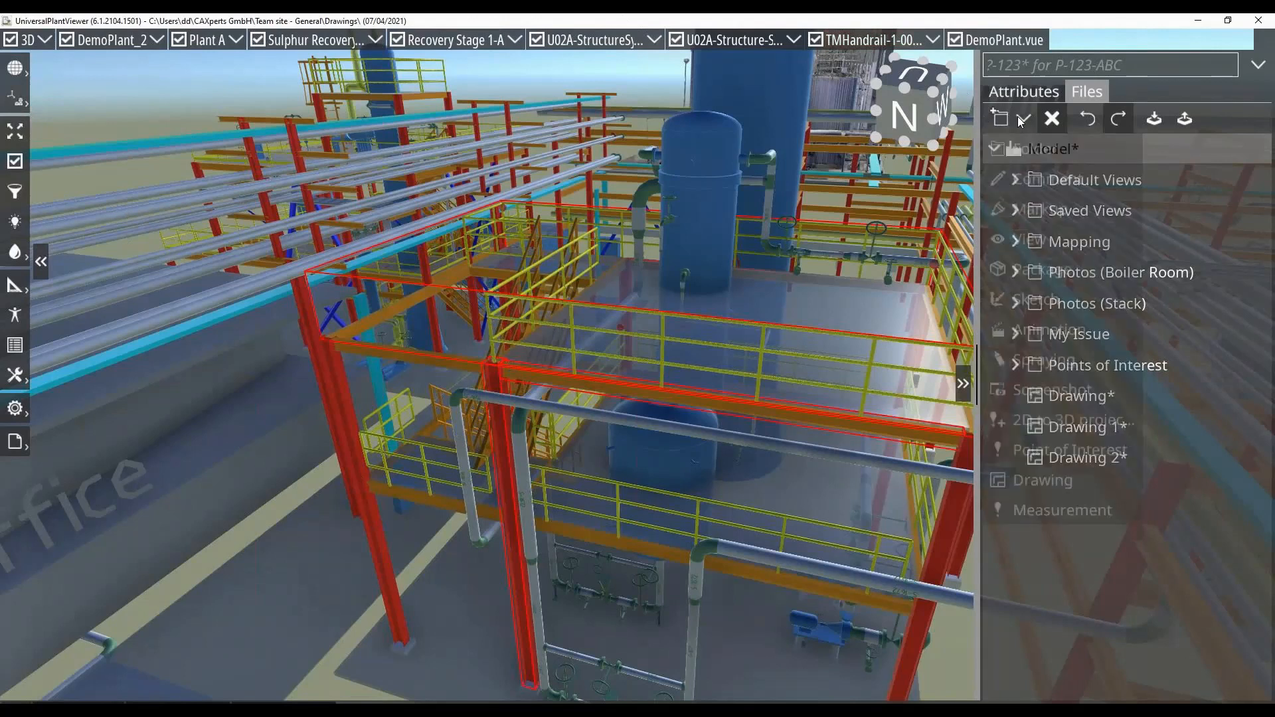
pyautogui.click(1044, 479)
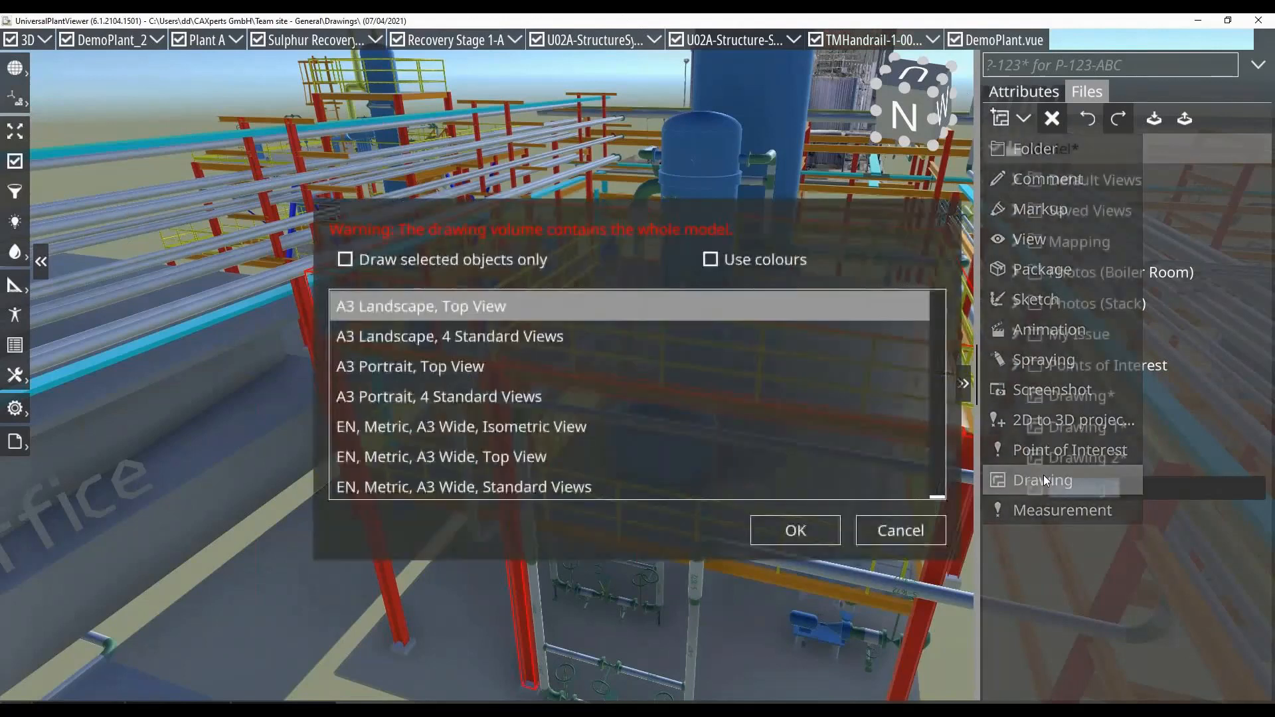
pyautogui.click(736, 260)
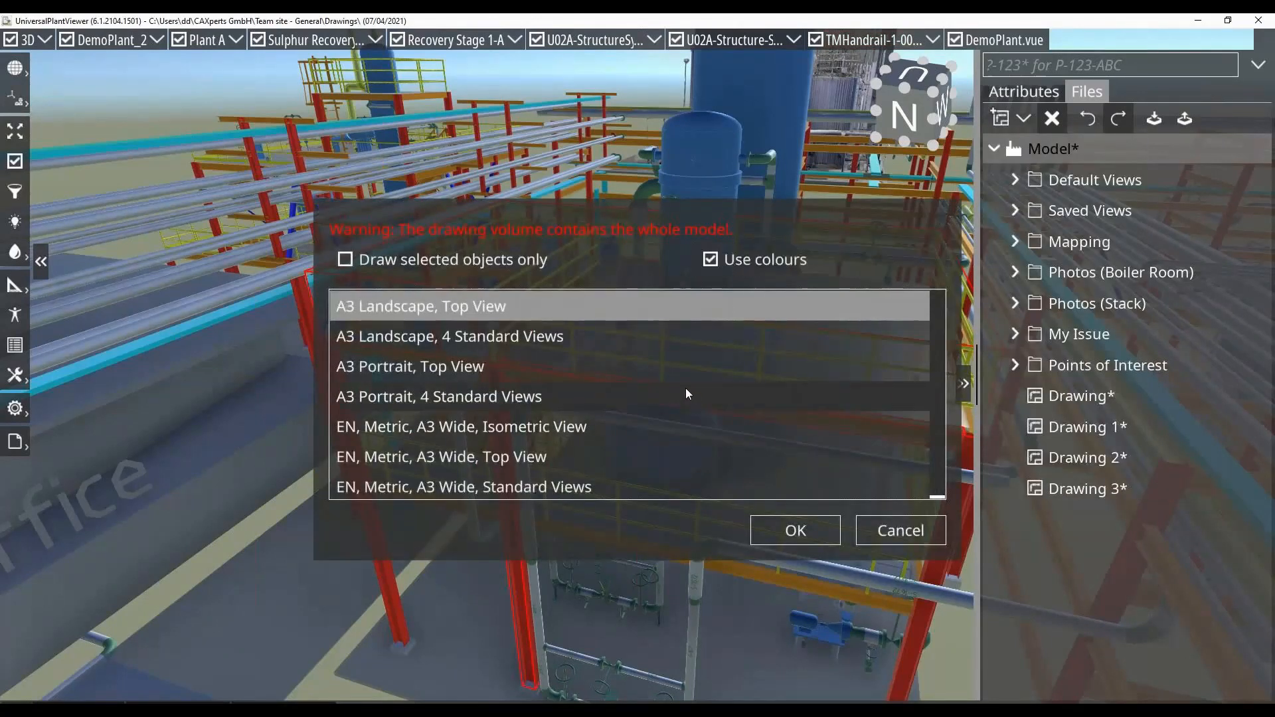
pyautogui.scroll(-1, 685, 388)
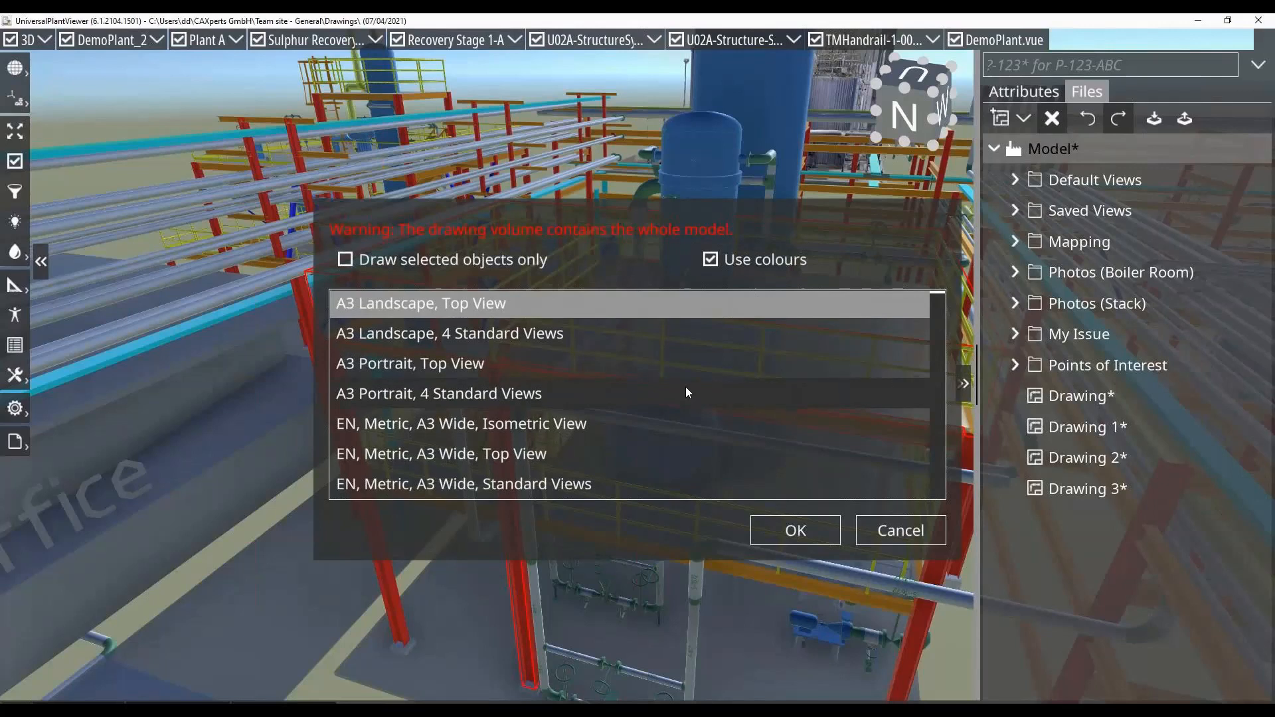
pyautogui.click(558, 425)
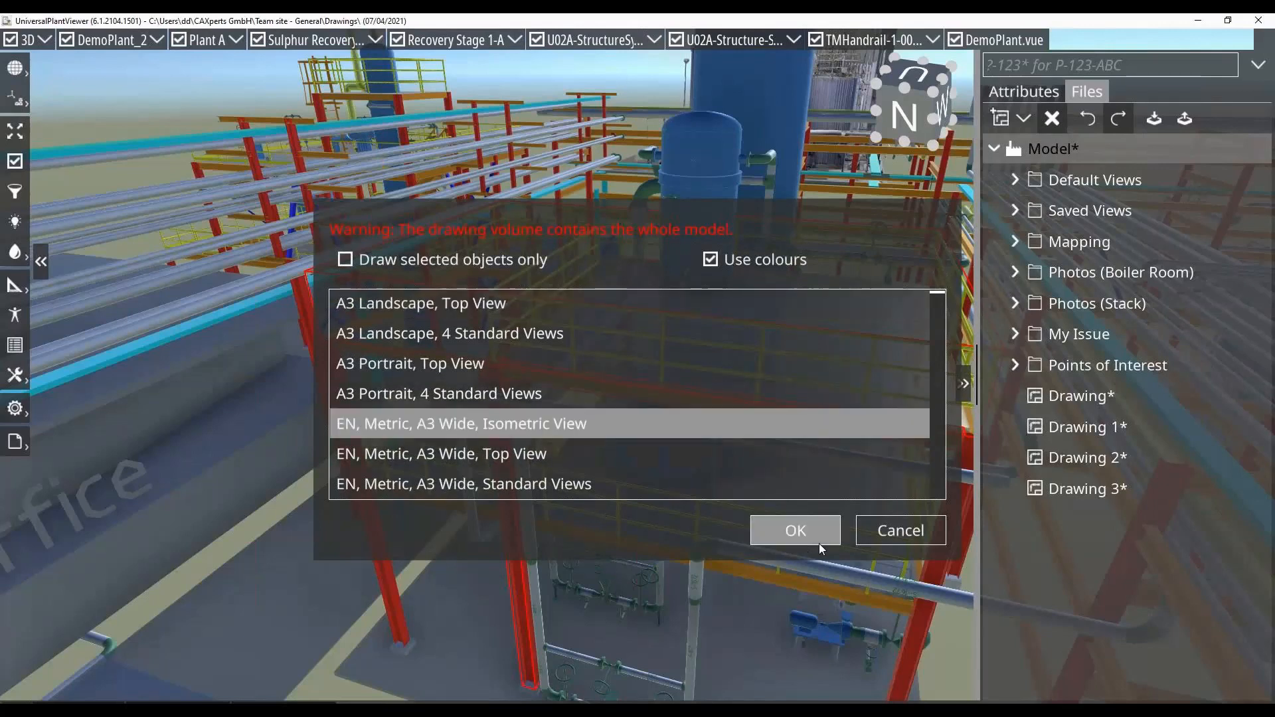
pyautogui.click(505, 259)
pyautogui.click(783, 530)
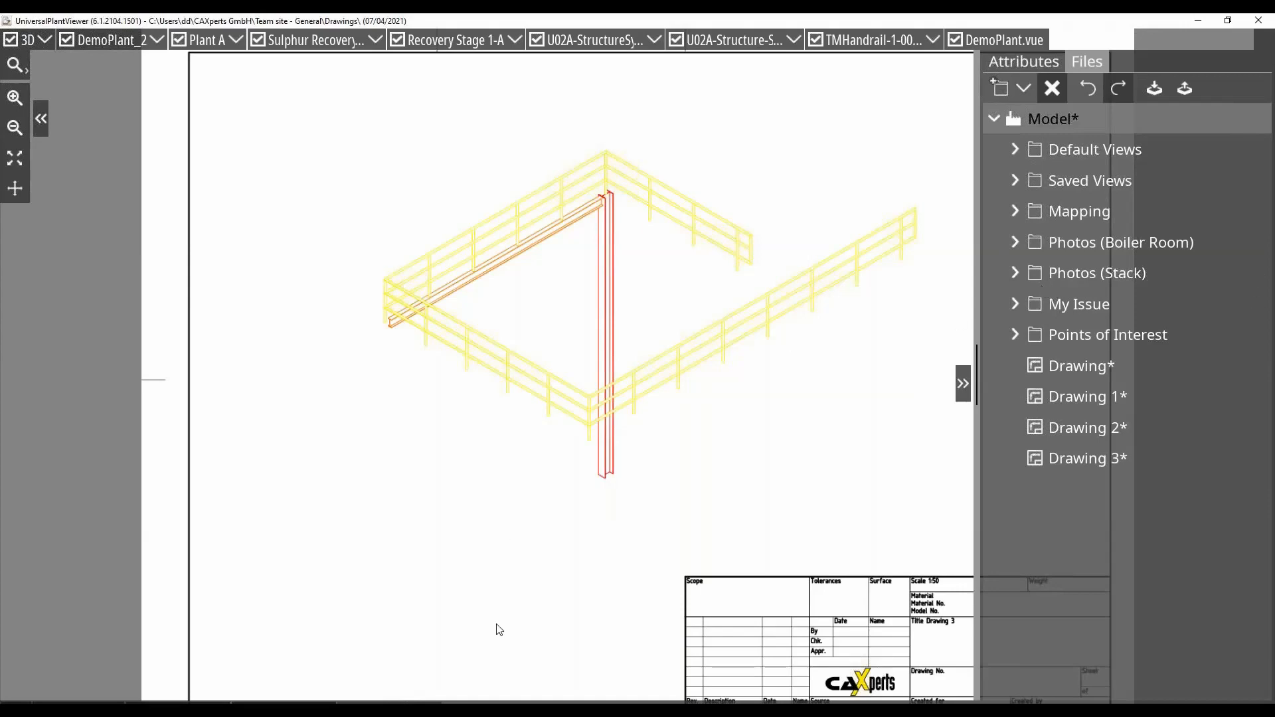
# - Switch to File Explorer and open the border_en folder inside Data\drawingtemplates of the Drawings folder
pyautogui.hotkey('alt', 'Tab')
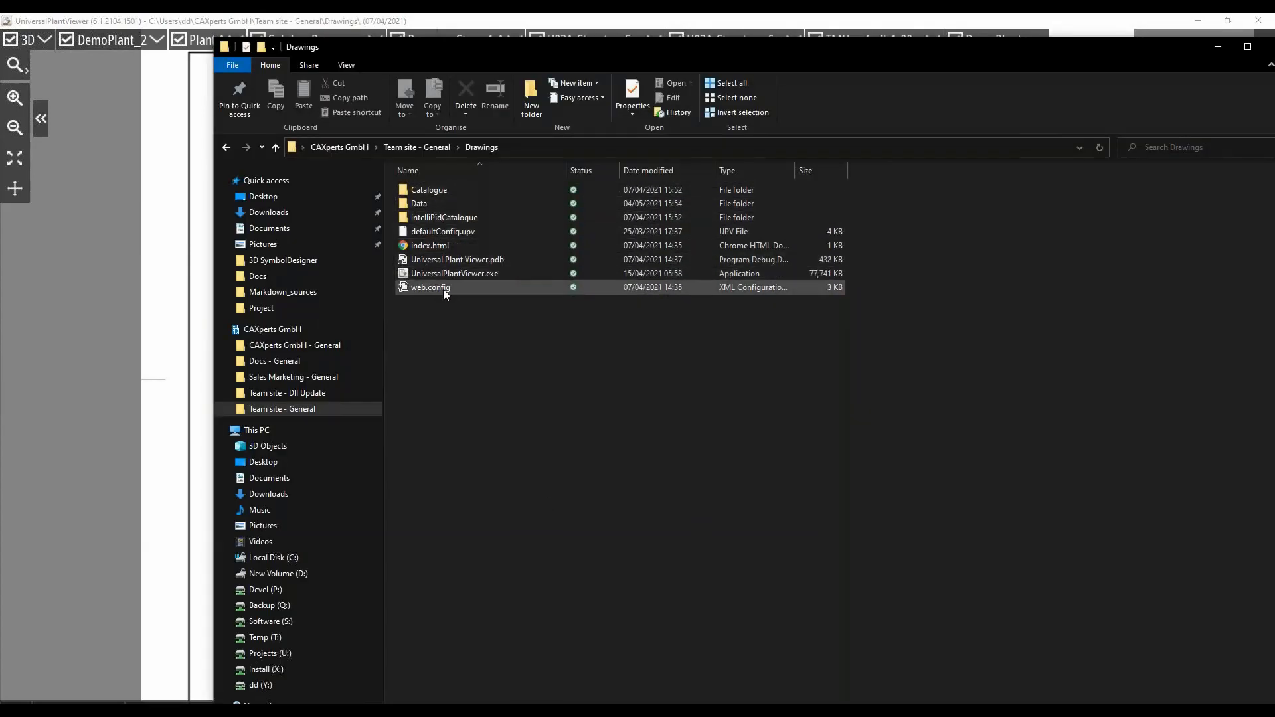
pyautogui.doubleClick(420, 210)
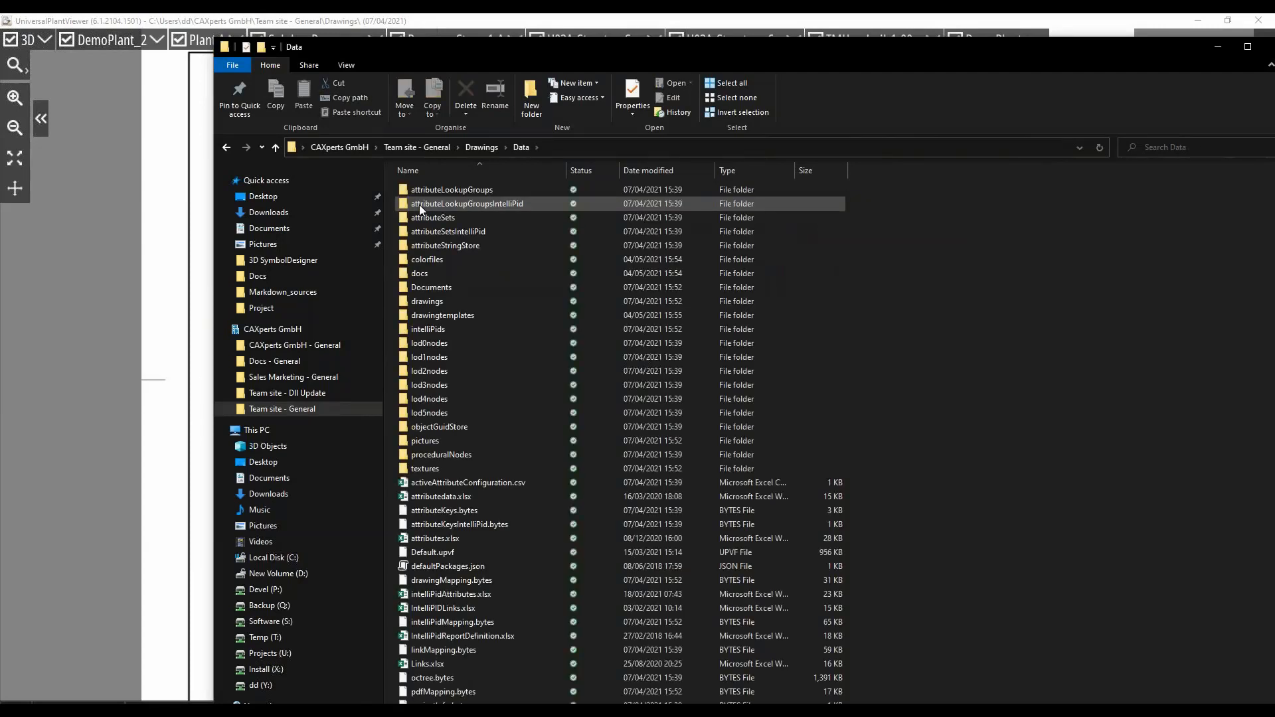
pyautogui.doubleClick(458, 315)
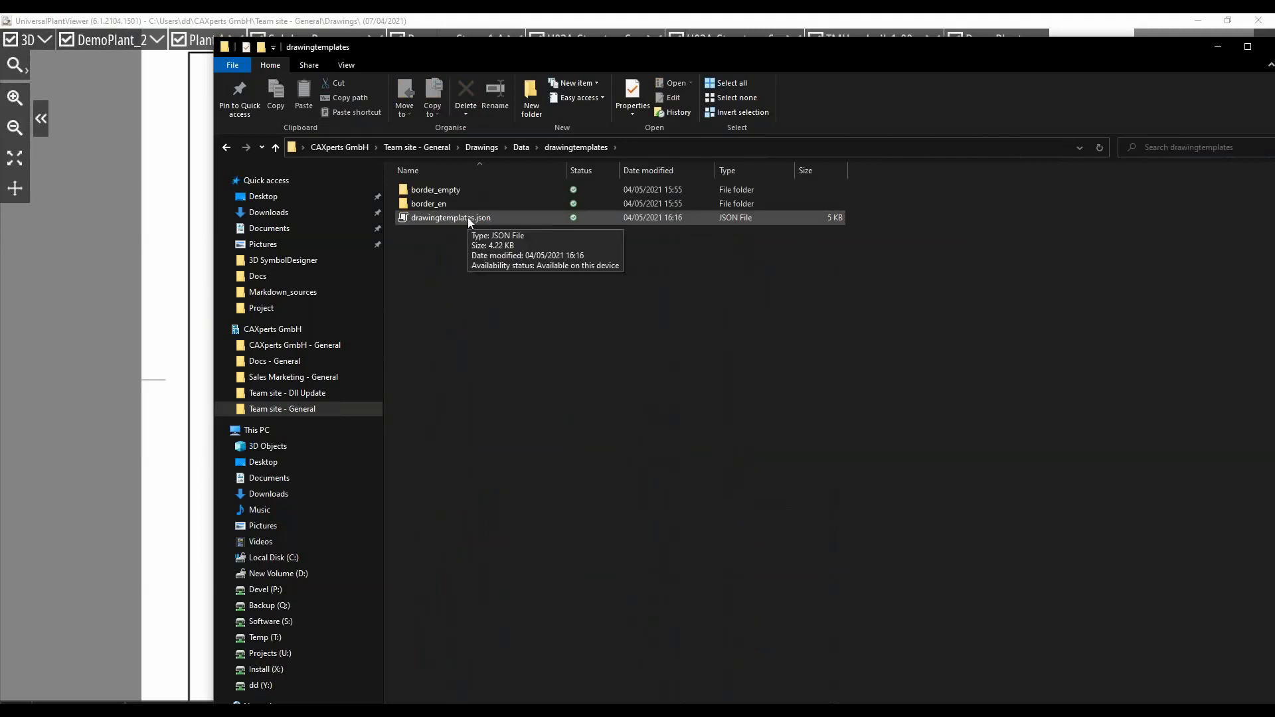
pyautogui.doubleClick(426, 203)
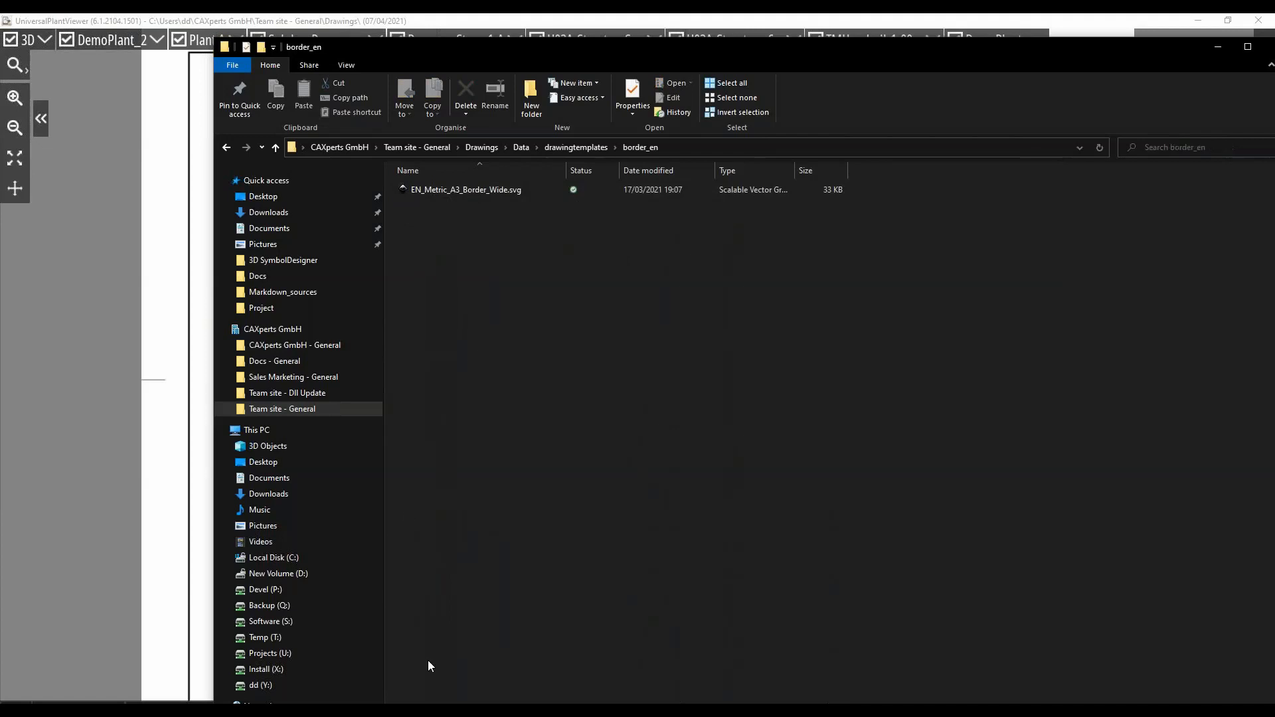
# - Switch to EN_Metric_A3_Border_Wide.svg in Inkscape and examine the scale and drawing name placeholders in the title block
pyautogui.moveTo(505, 710)
pyautogui.click(505, 661)
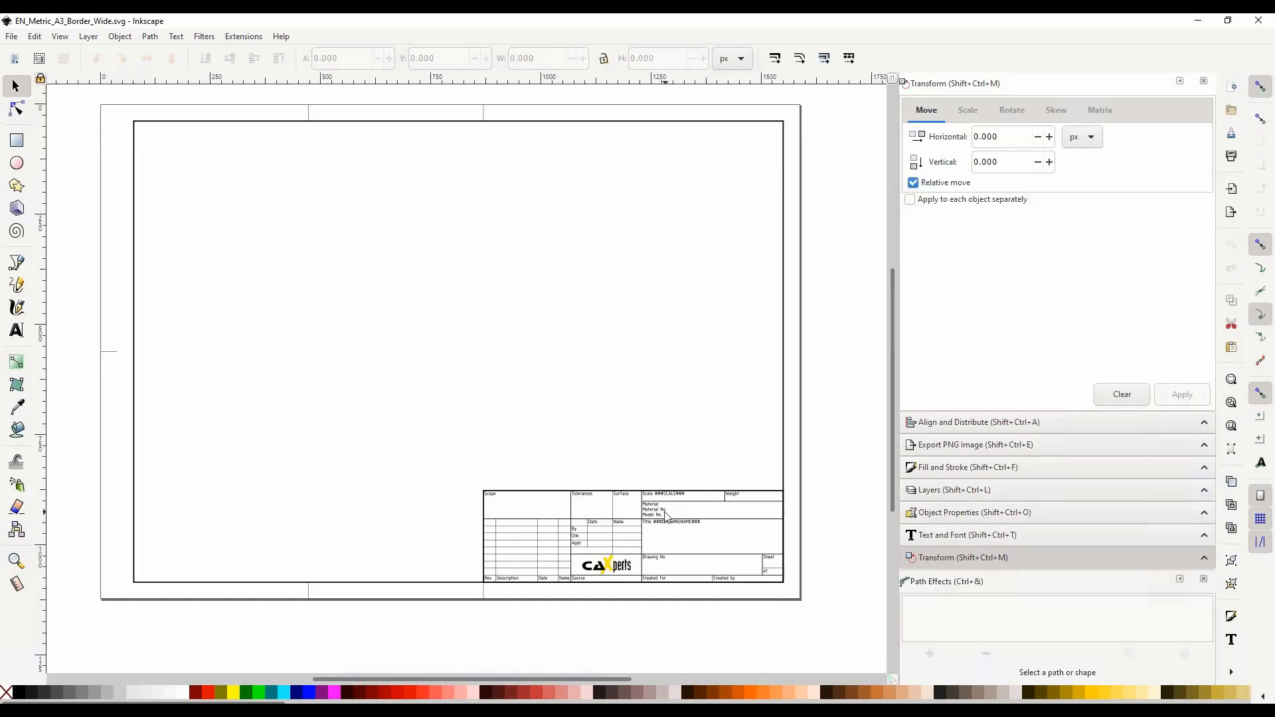
pyautogui.keyDown('ctrl'); pyautogui.scroll(4, 655, 515); pyautogui.keyUp('ctrl')
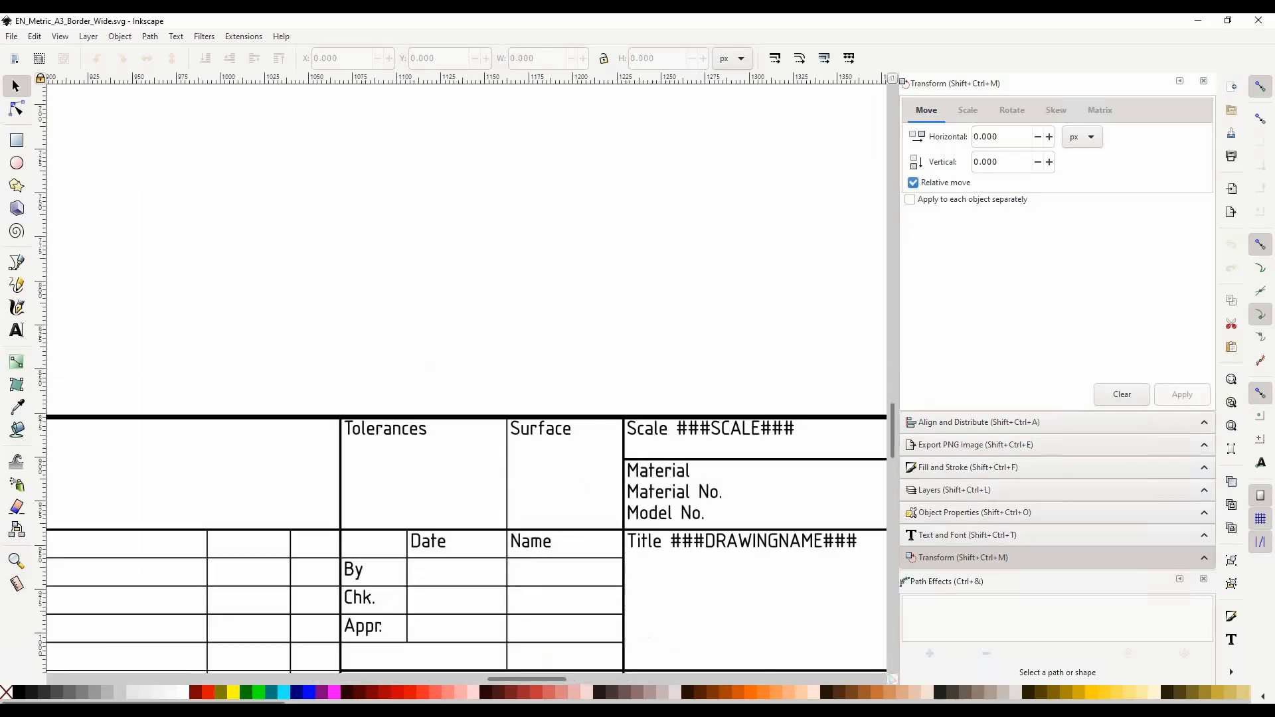
pyautogui.scroll(-2, 708, 549)
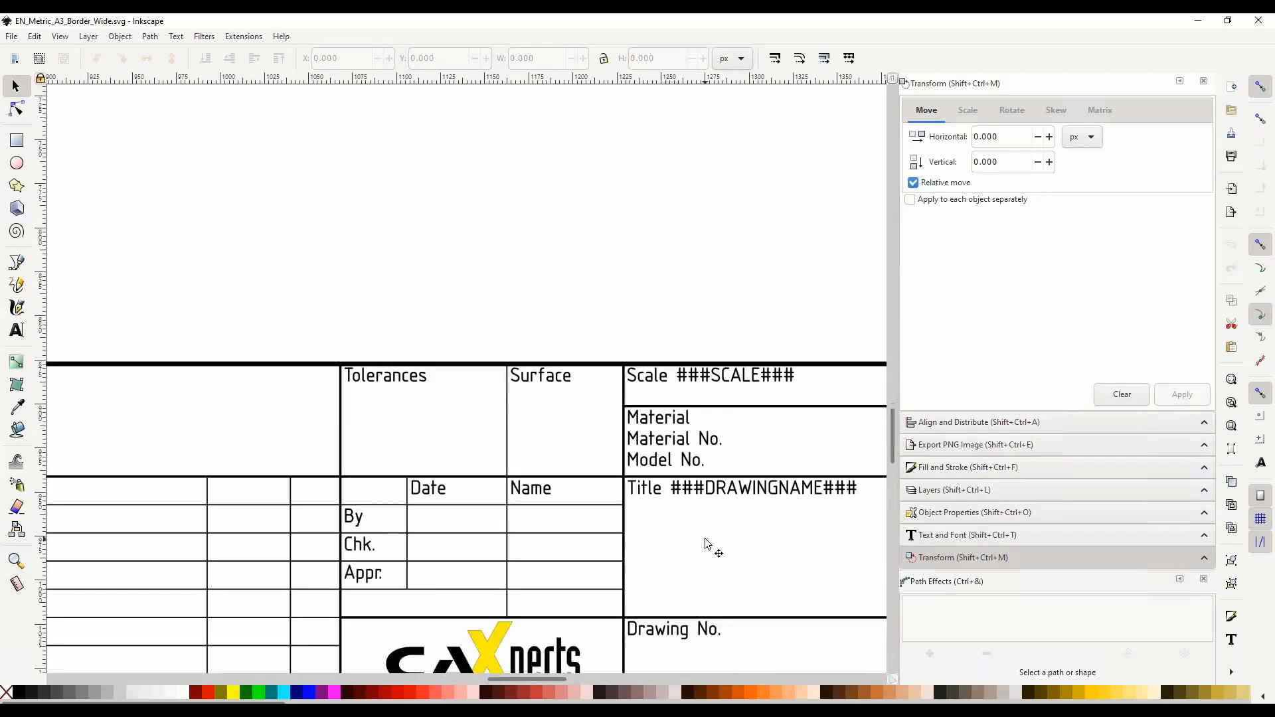
pyautogui.hscroll(2, 698, 470)
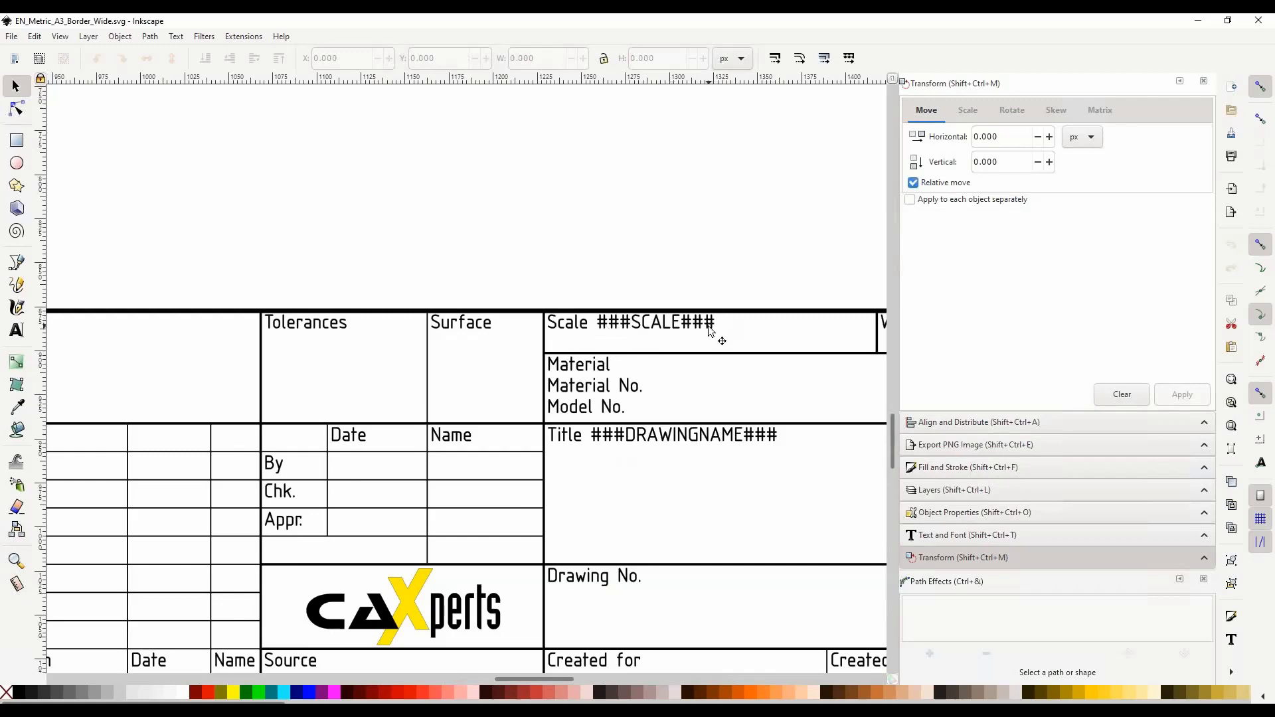
# - Examine the complete A3 border sheet, including its frame and title block
pyautogui.keyDown('ctrl'); pyautogui.scroll(-3, 602, 287); pyautogui.keyUp('ctrl')
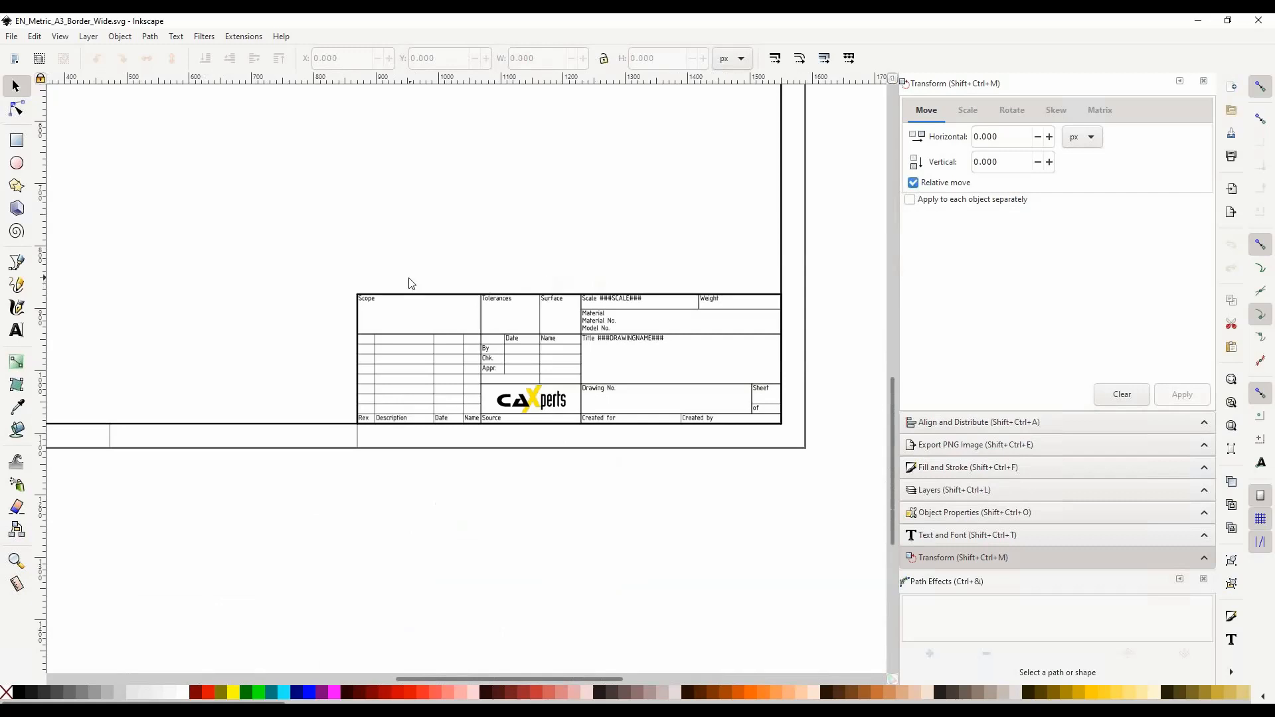
pyautogui.keyDown('ctrl'); pyautogui.scroll(-2, 411, 283); pyautogui.keyUp('ctrl')
pyautogui.scroll(3, 282, 293)
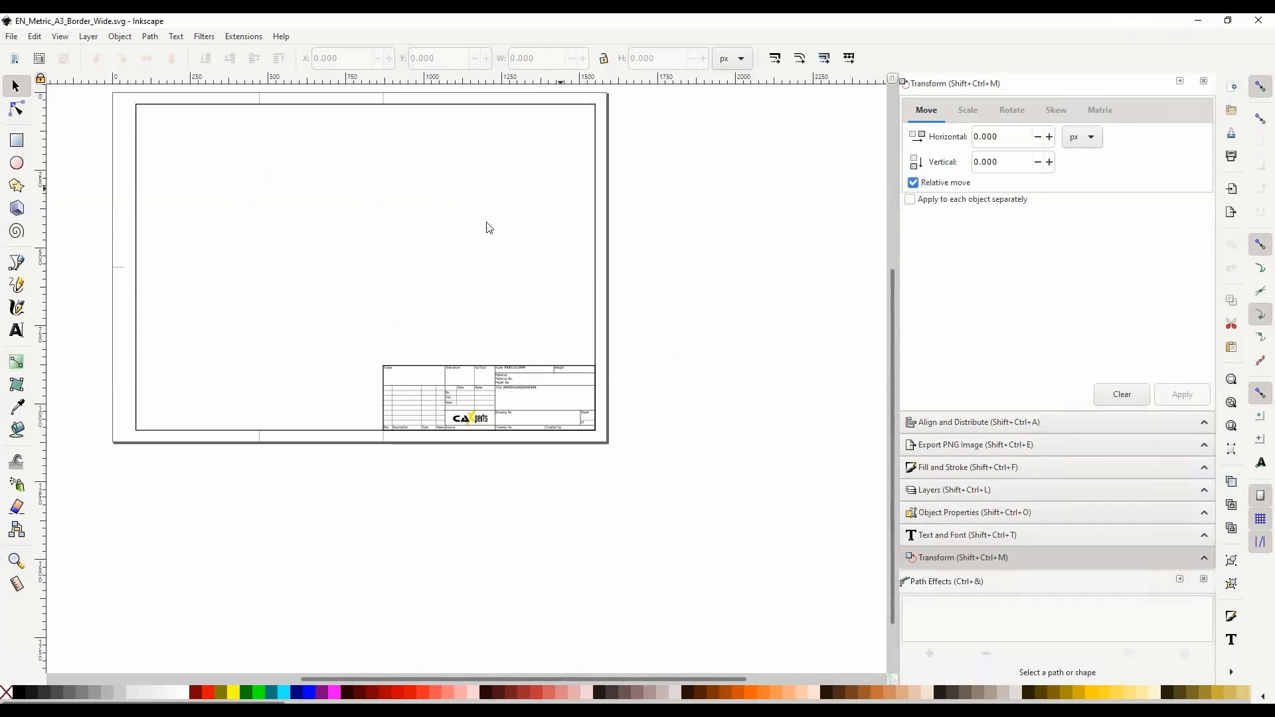
# - Switch to File Explorer, go up to the drawingtemplates folder and open drawingtemplates.json in Notepad
pyautogui.click(1197, 22)
pyautogui.click(597, 149)
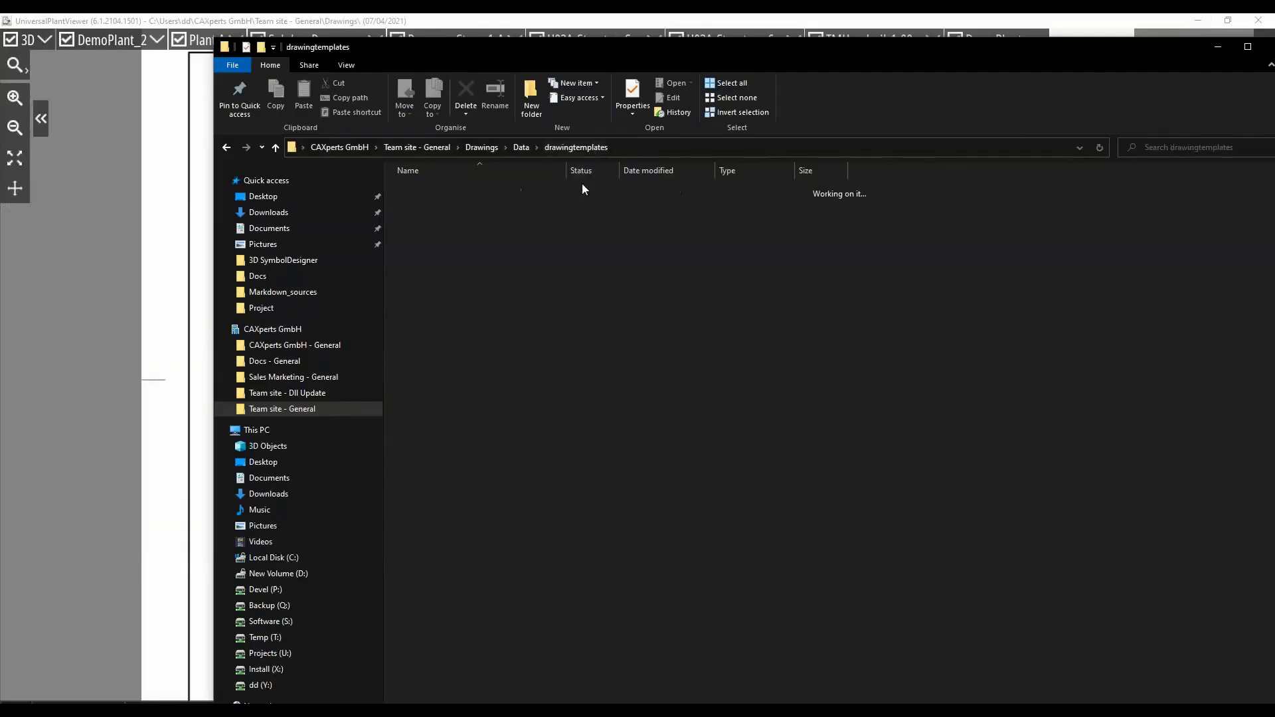
pyautogui.click(465, 222)
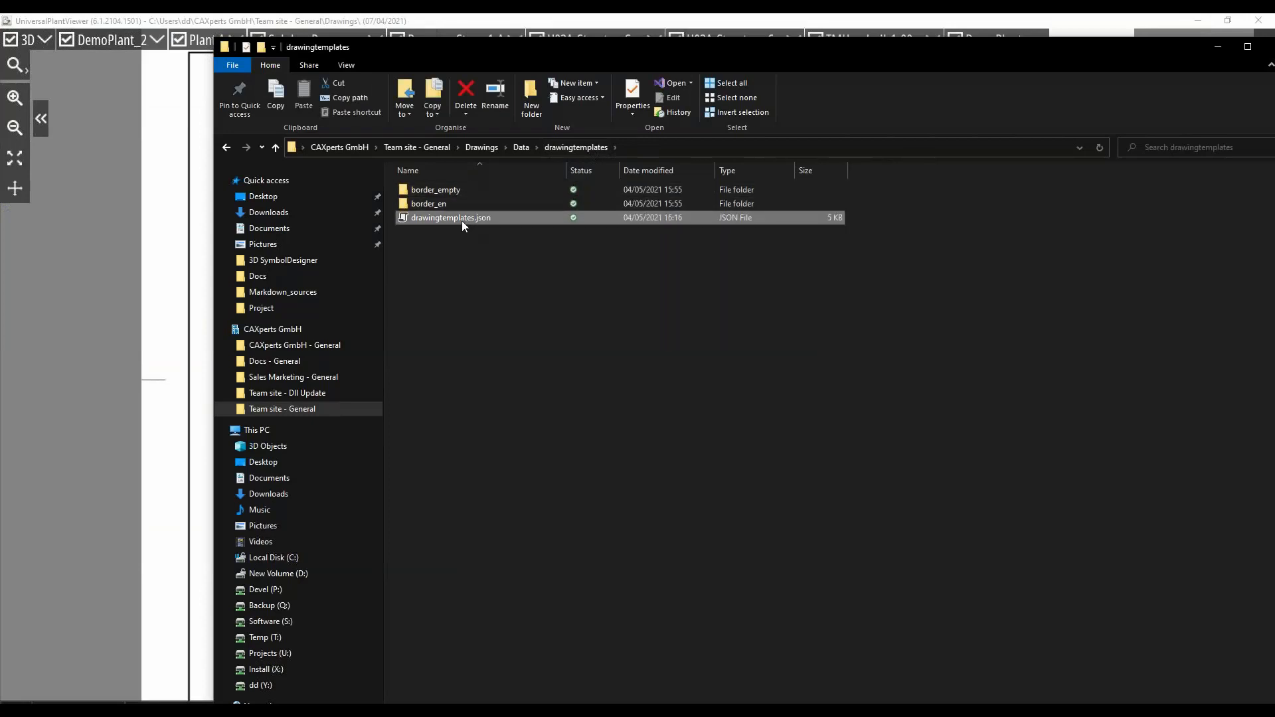
pyautogui.rightClick(461, 220)
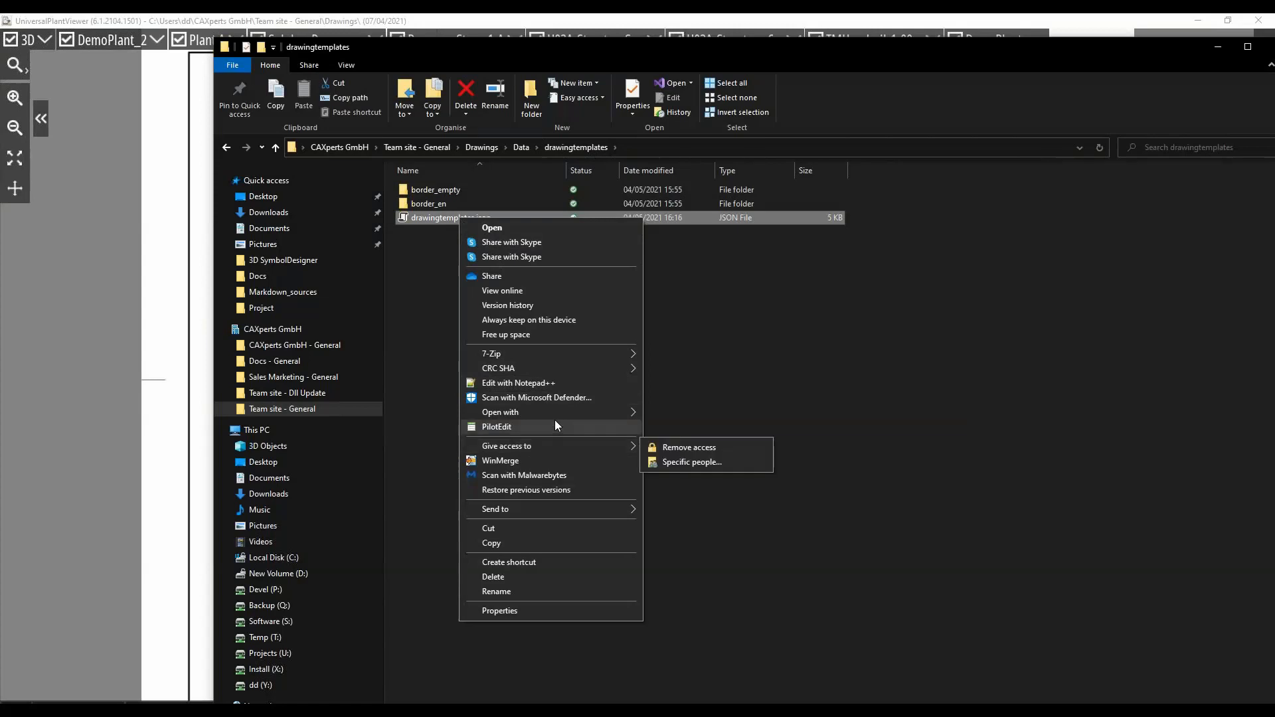
pyautogui.moveTo(557, 412)
pyautogui.click(678, 443)
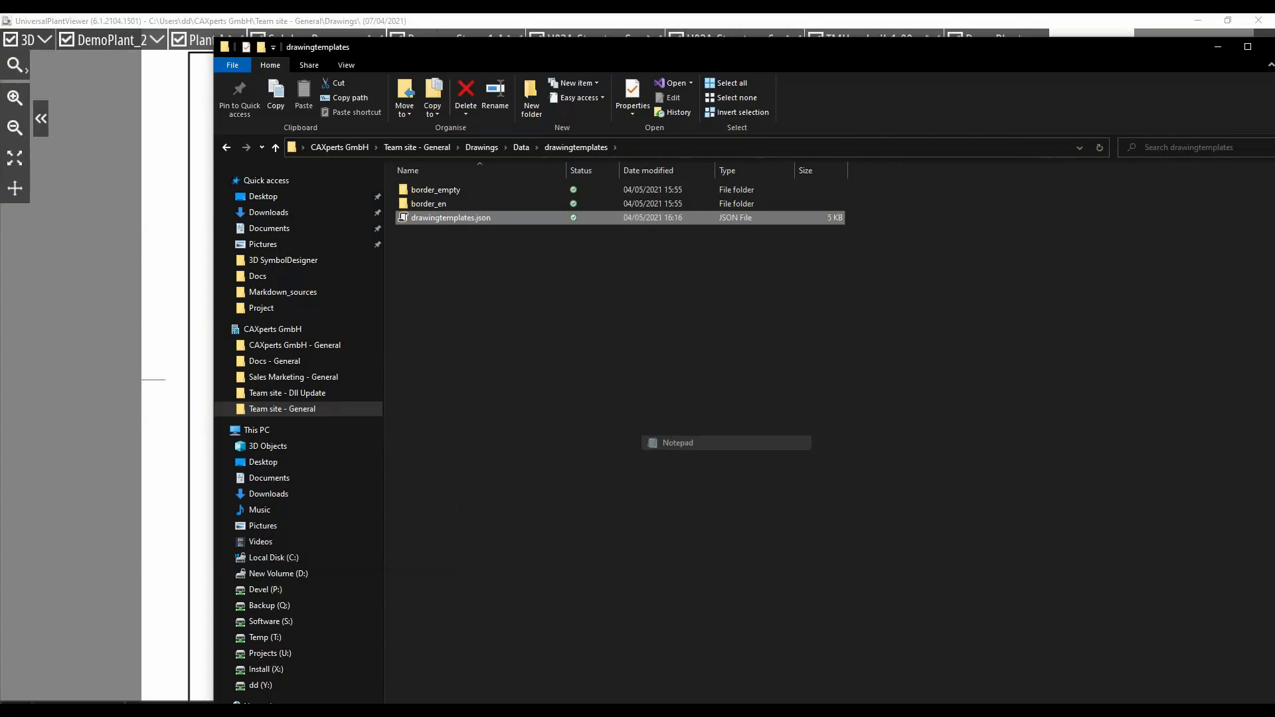
# - Enlarge the Notepad window and examine the name, border file and drawing areas of the "EN, Metric, A3 Wide, Standard Views" template
pyautogui.moveTo(402, 207); pyautogui.dragTo(701, 163)
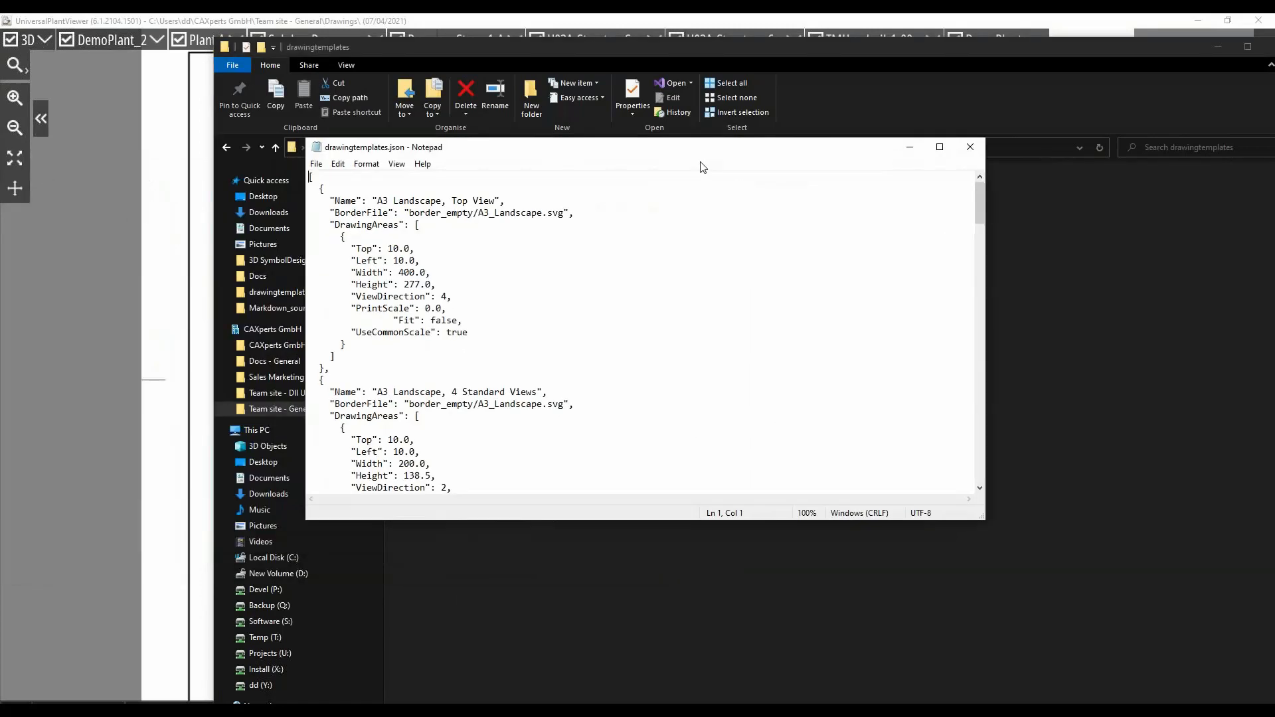
pyautogui.moveTo(981, 200); pyautogui.dragTo(996, 498)
pyautogui.moveTo(599, 520); pyautogui.dragTo(606, 654)
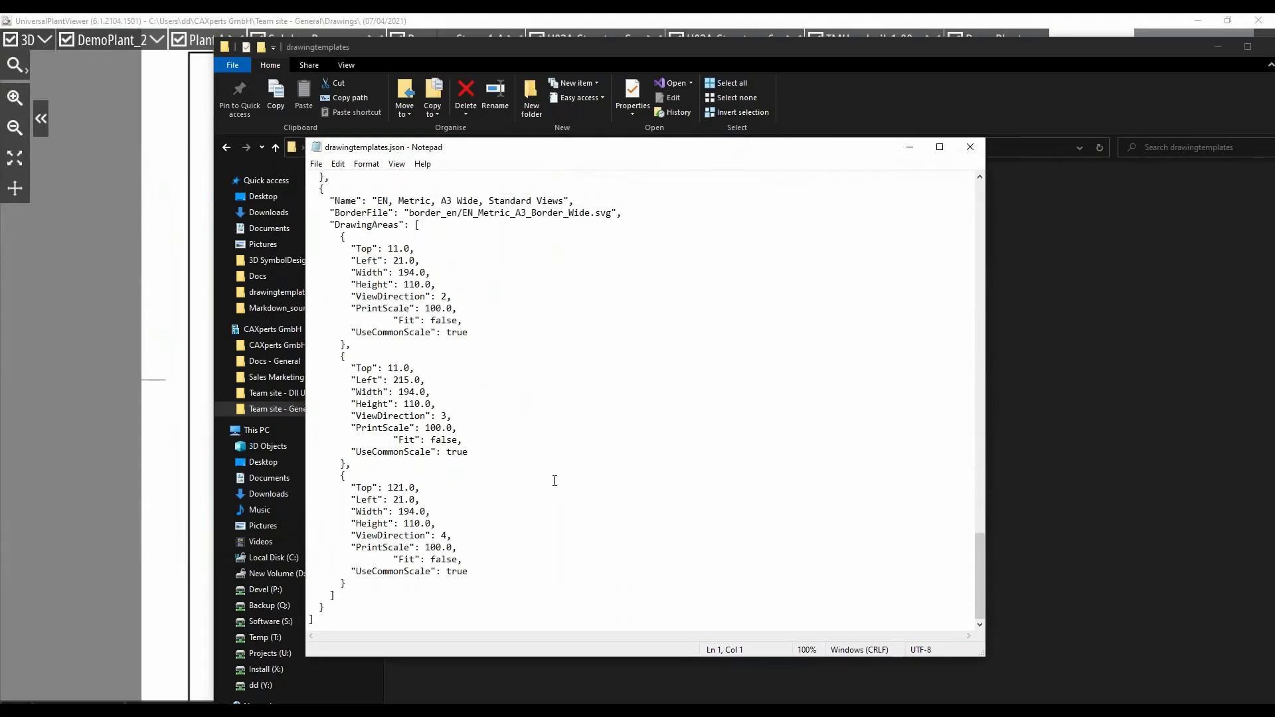
pyautogui.moveTo(377, 201); pyautogui.dragTo(565, 203)
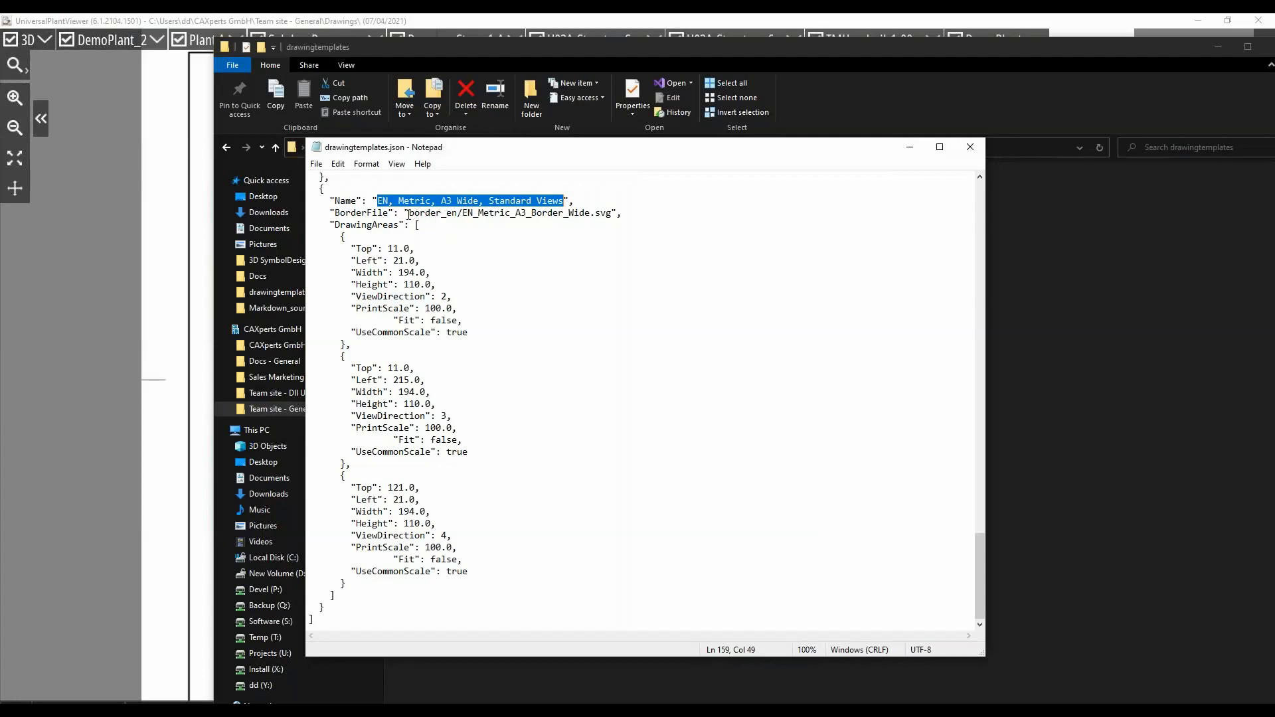
pyautogui.moveTo(409, 213); pyautogui.dragTo(611, 211)
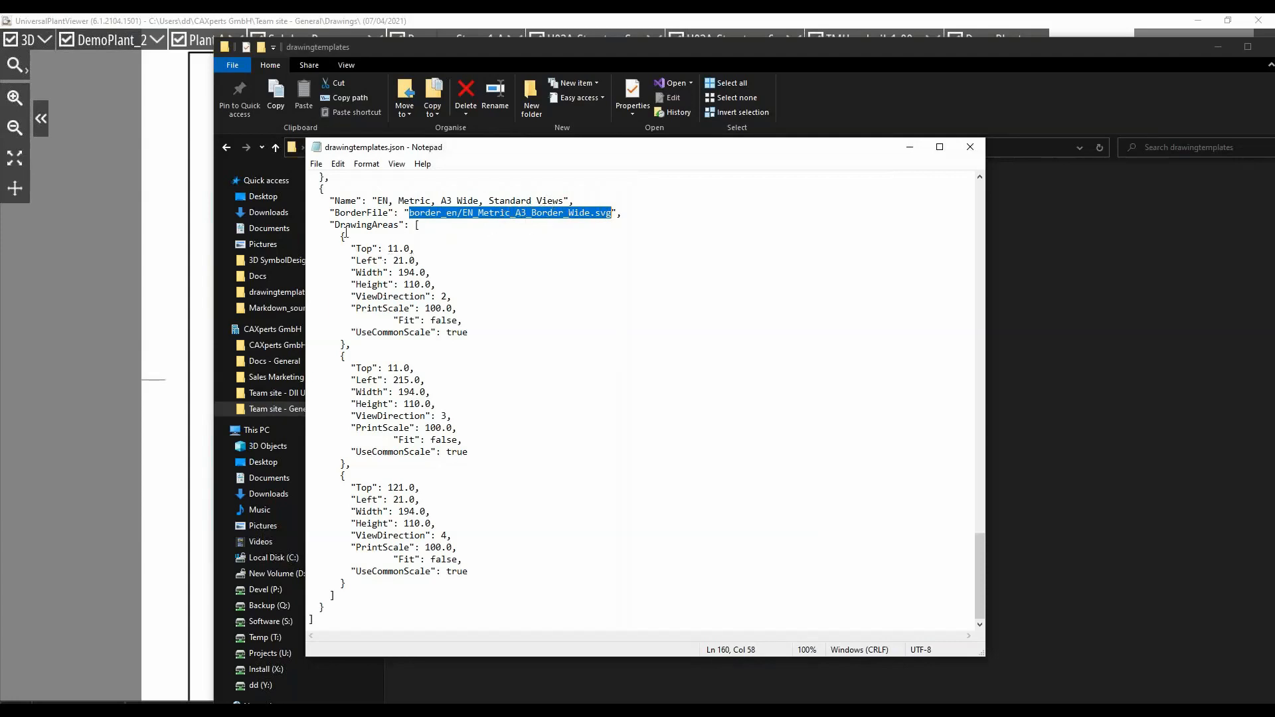
pyautogui.moveTo(330, 224); pyautogui.dragTo(415, 224)
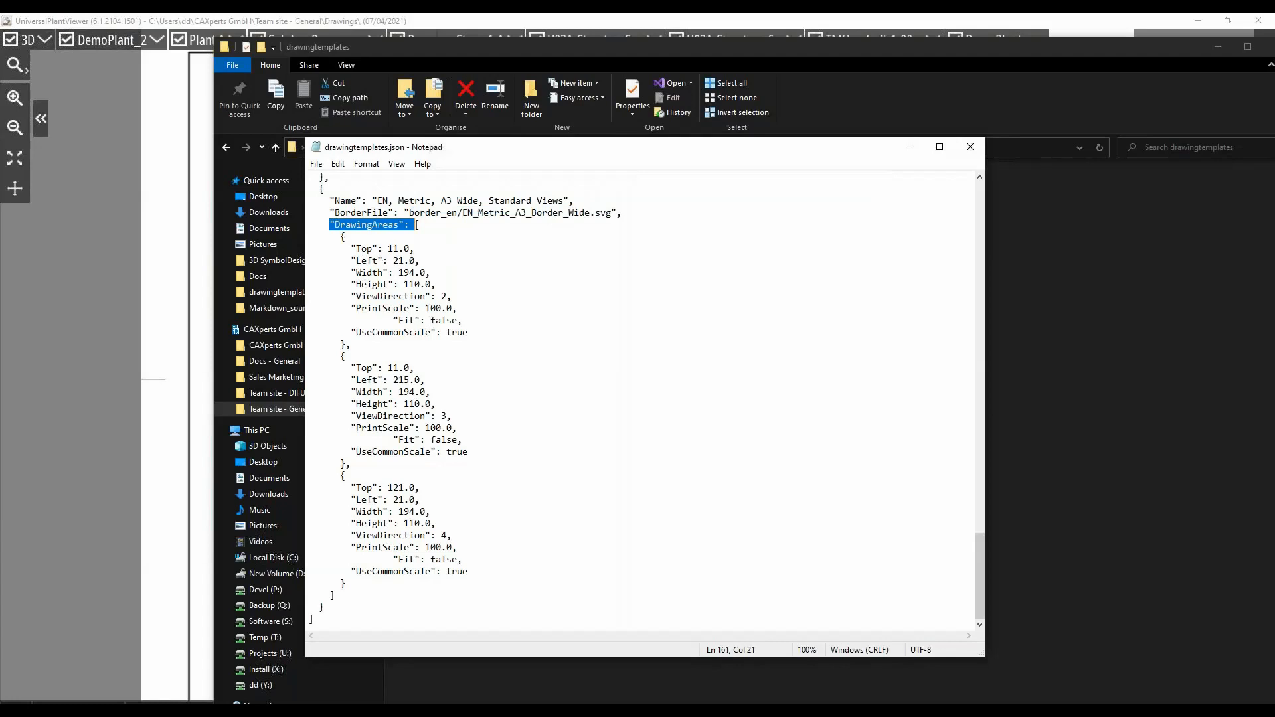
# - Examine the three drawing area definitions of the Standard Views template, including their ViewDirection values and the first area's PrintScale
pyautogui.moveTo(351, 249); pyautogui.dragTo(404, 320)
pyautogui.moveTo(351, 368); pyautogui.dragTo(402, 440)
pyautogui.moveTo(356, 487); pyautogui.dragTo(407, 572)
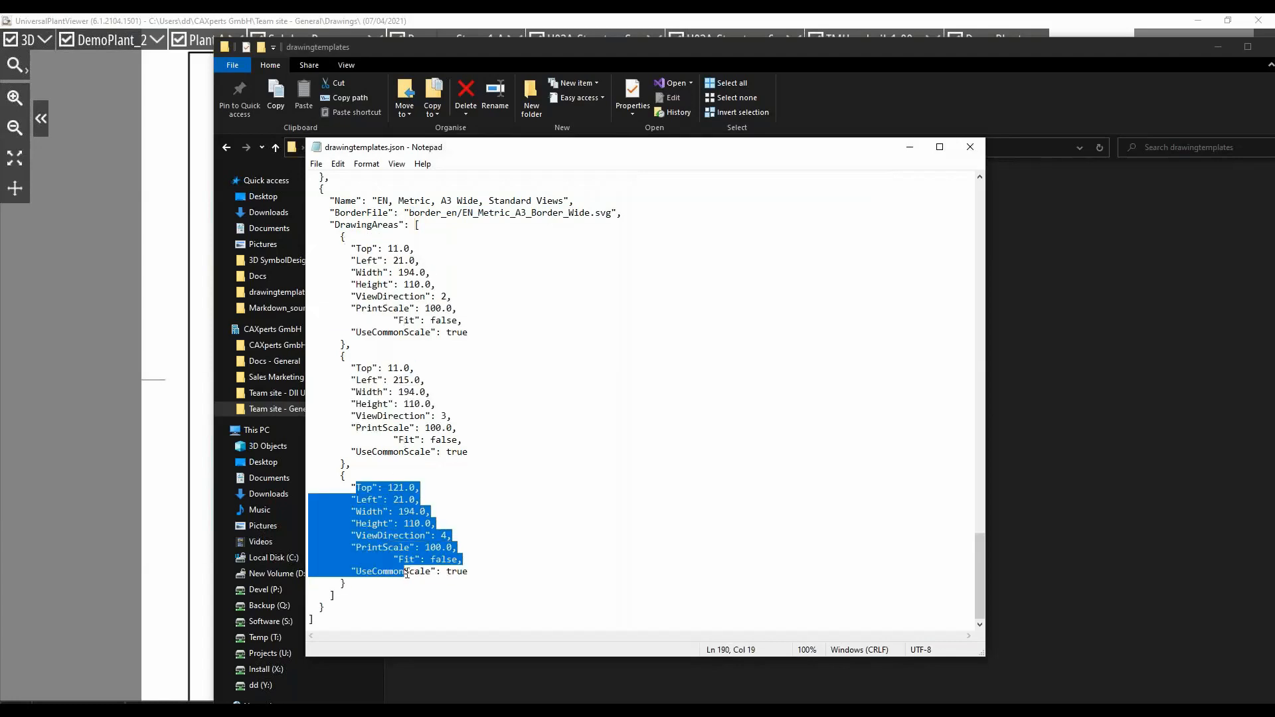
pyautogui.doubleClick(444, 296)
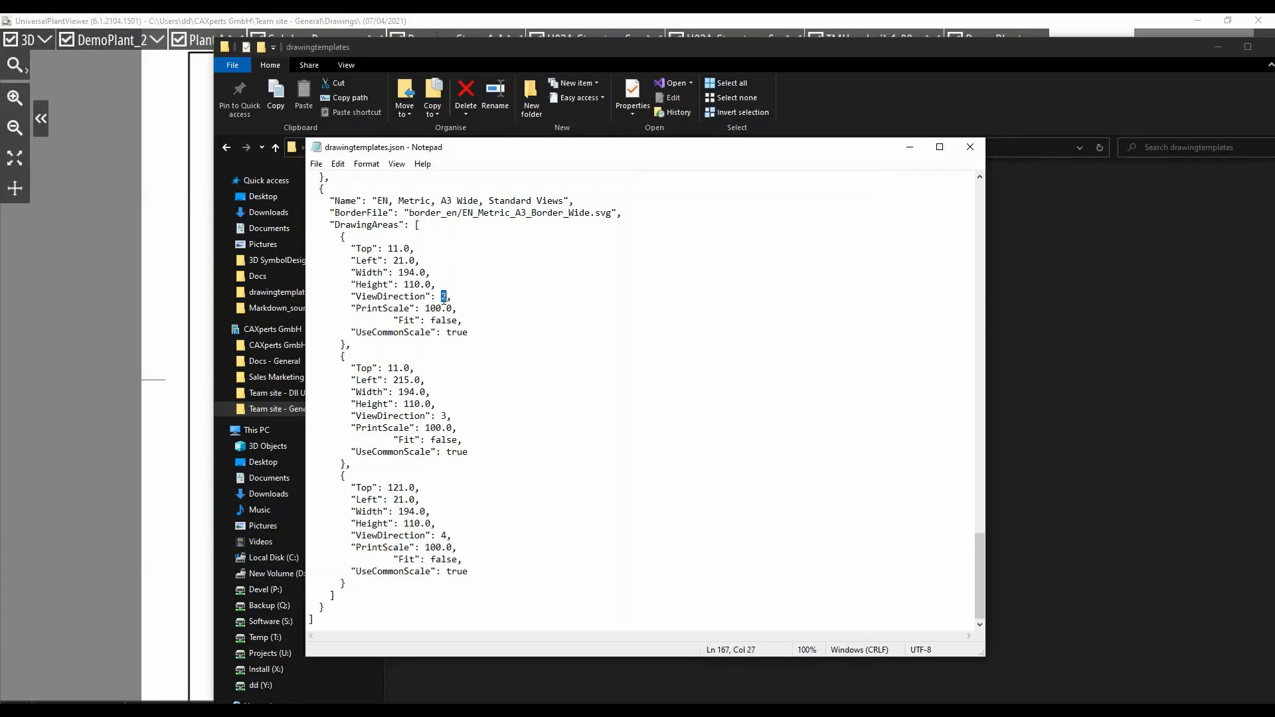
pyautogui.doubleClick(444, 416)
pyautogui.doubleClick(446, 535)
pyautogui.moveTo(454, 309); pyautogui.dragTo(427, 310)
# - Compare the PrintScale and UseCommonScale settings of the "EN, Metric, A3 Wide, Top View" template with those of the Standard Views template
pyautogui.scroll(7, 518, 321)
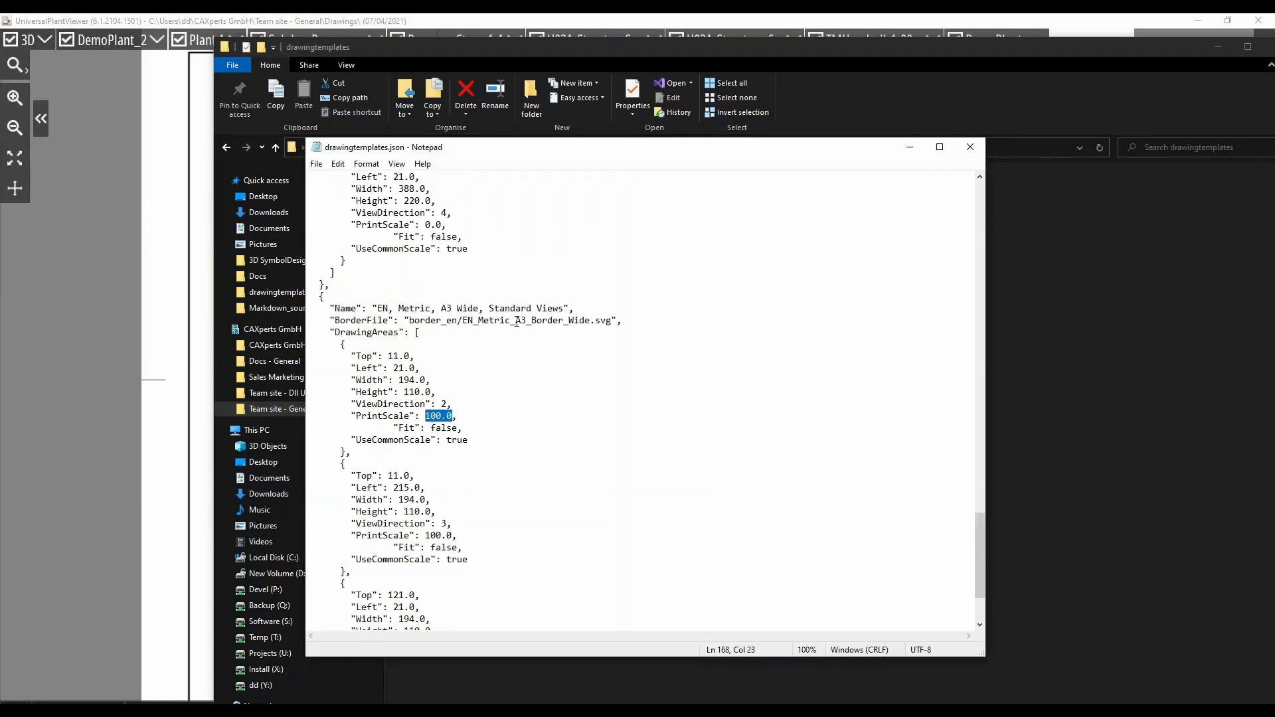
pyautogui.moveTo(425, 369); pyautogui.dragTo(439, 369)
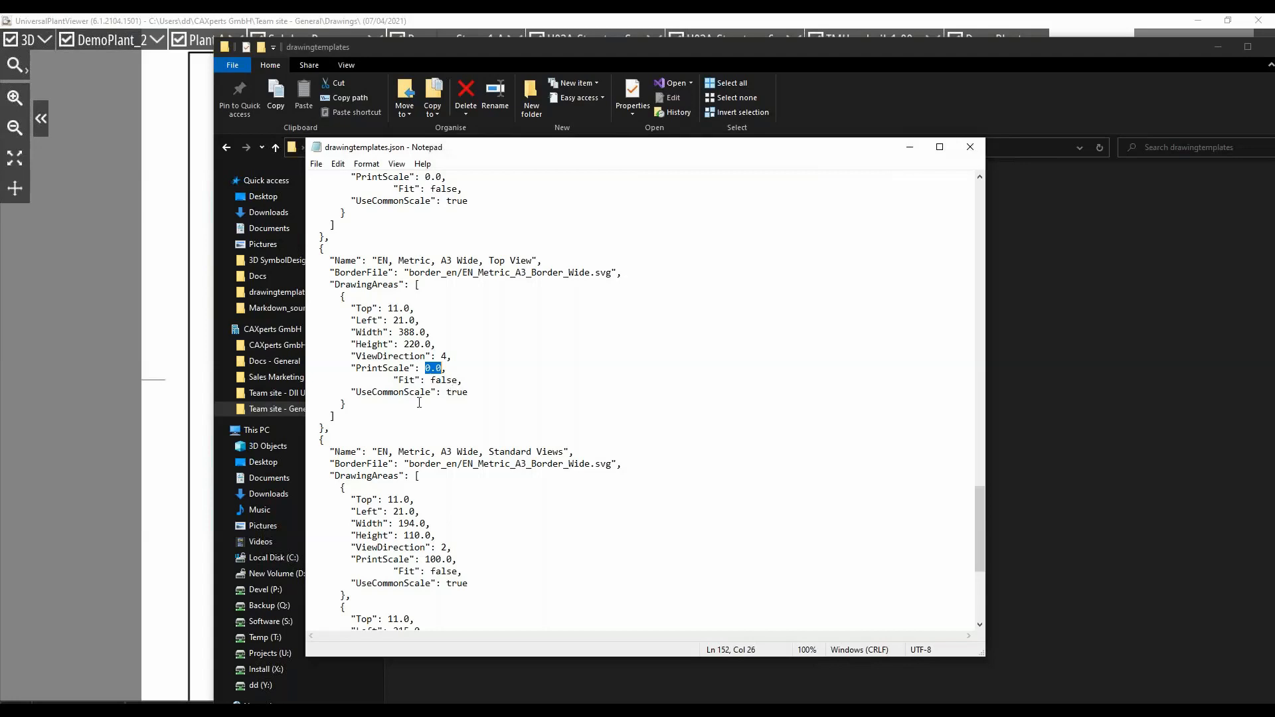
pyautogui.moveTo(351, 392); pyautogui.dragTo(445, 392)
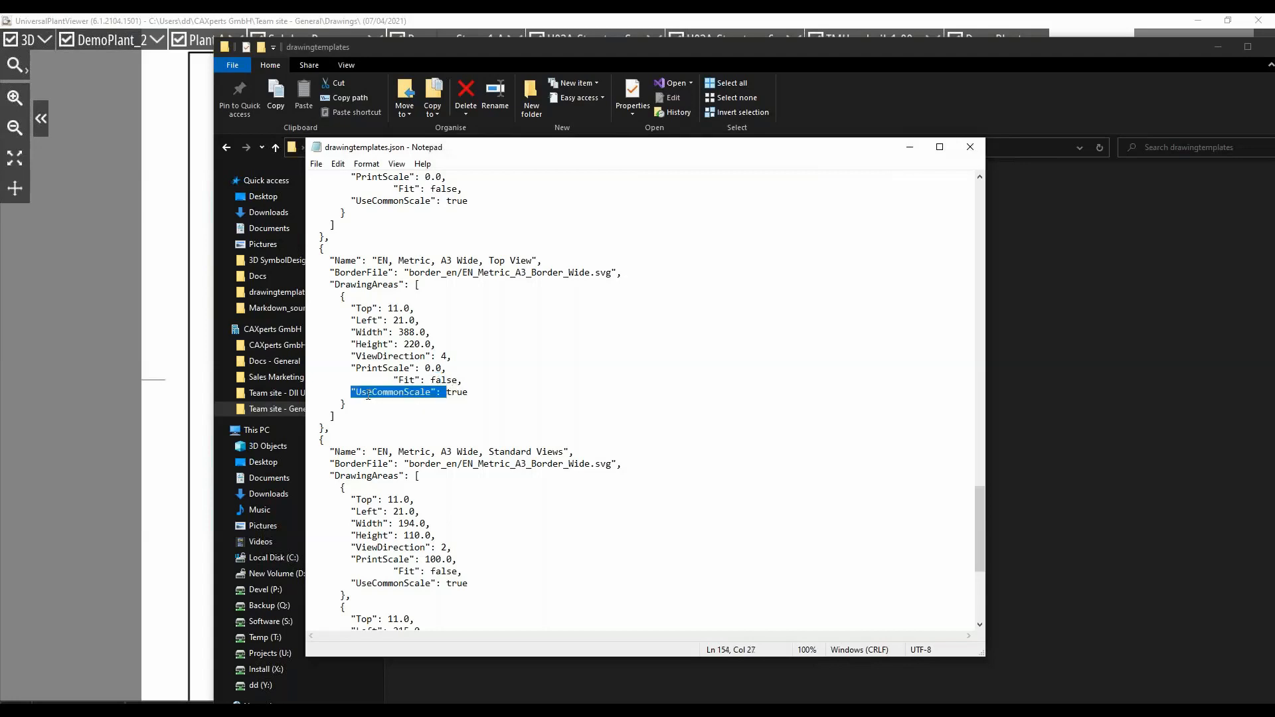
pyautogui.doubleClick(455, 393)
pyautogui.scroll(-6, 444, 510)
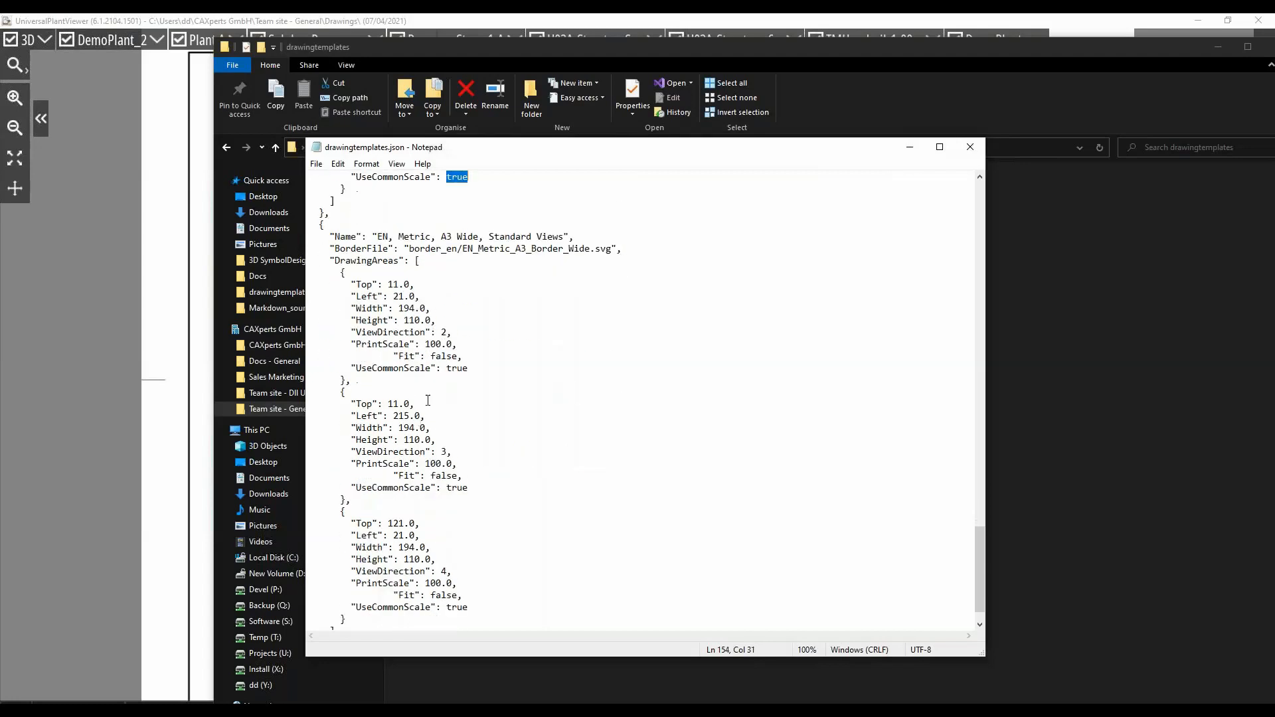
pyautogui.moveTo(351, 368); pyautogui.dragTo(446, 369)
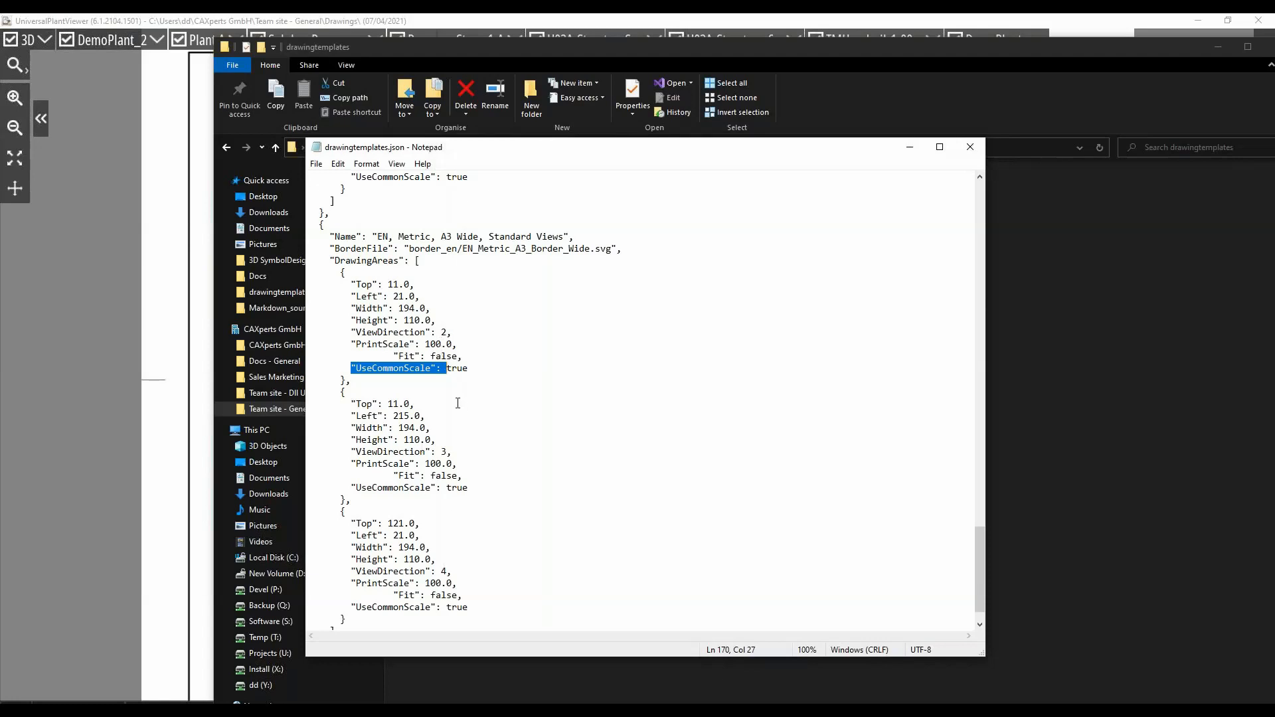
# - Review the remaining template definitions in drawingtemplates.json, from the A3 Landscape entries through to the end of the file
pyautogui.scroll(20, 458, 403)
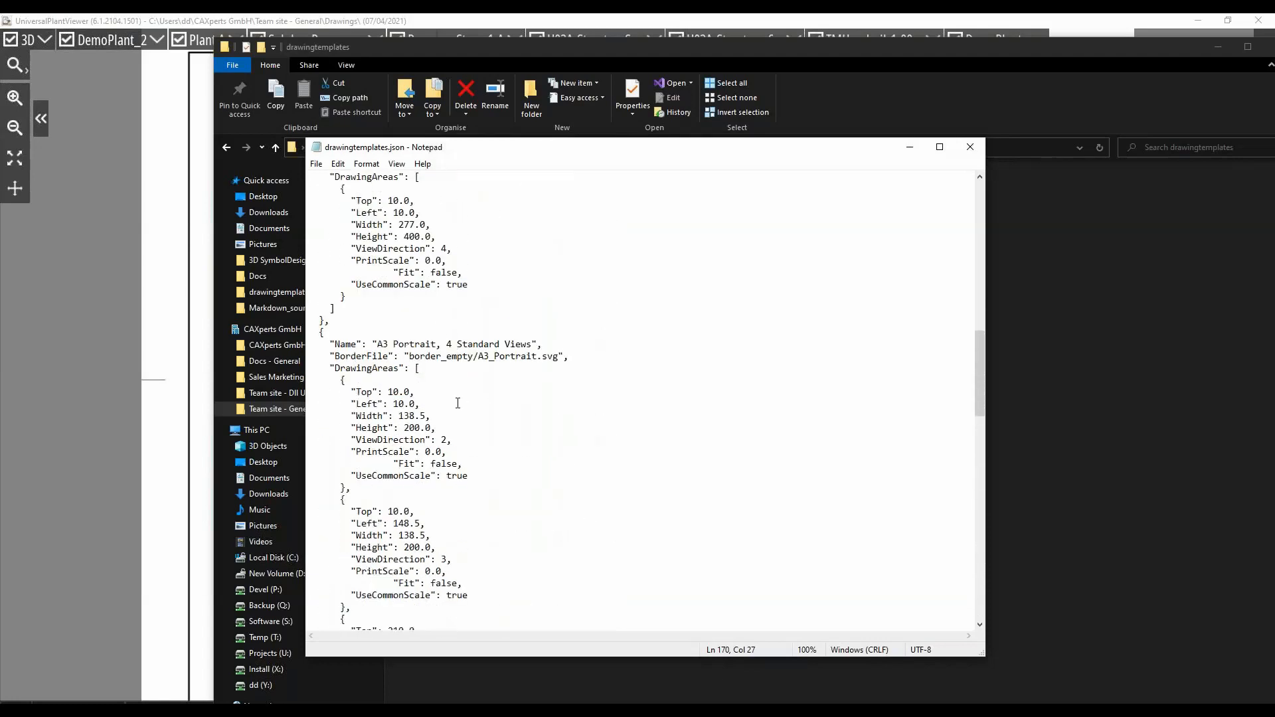
pyautogui.scroll(15, 458, 403)
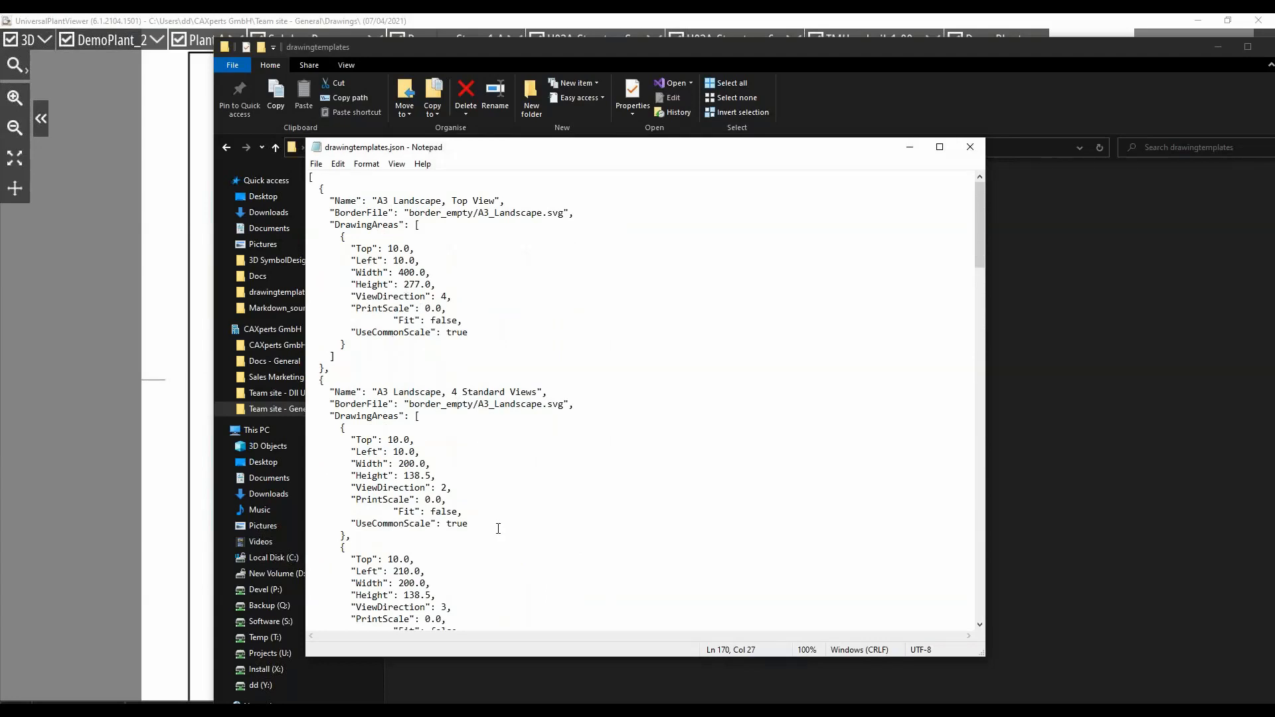
pyautogui.scroll(-13, 498, 528)
pyautogui.scroll(-14, 494, 528)
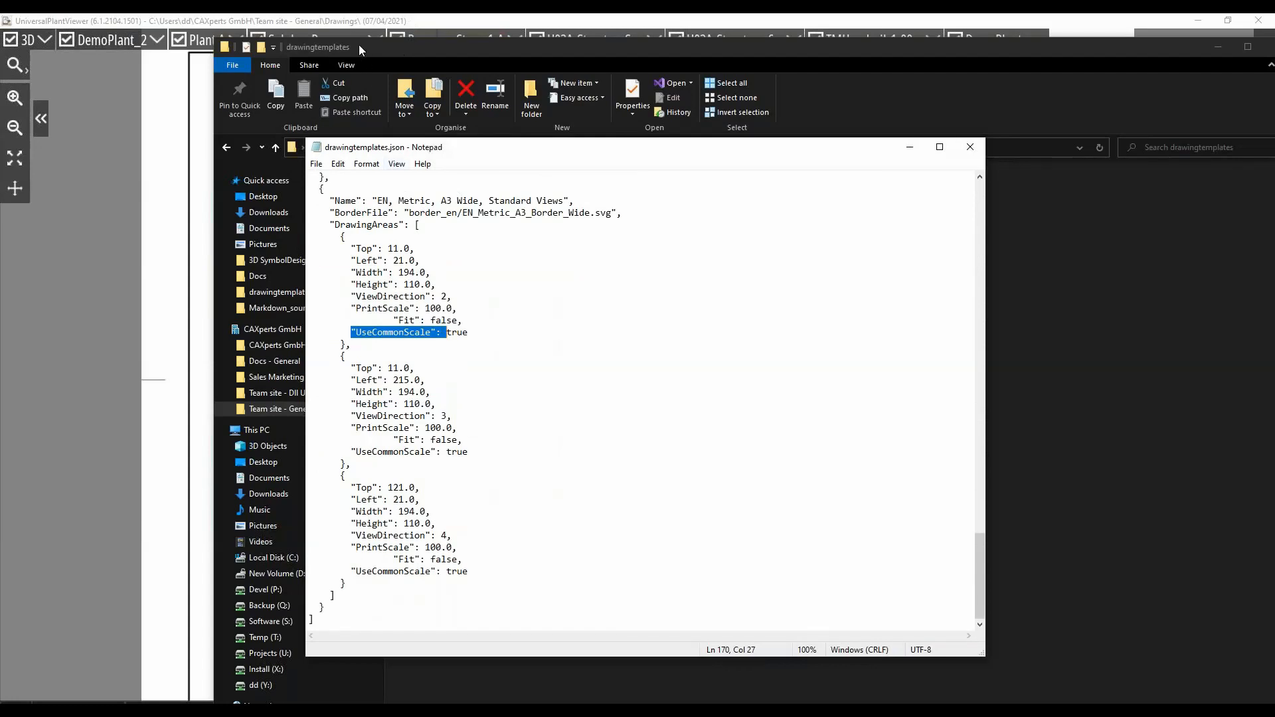
# - Switch to UniversalPlantViewer, return to the 3D model and start a new drawing, opening its template selection
pyautogui.click(359, 19)
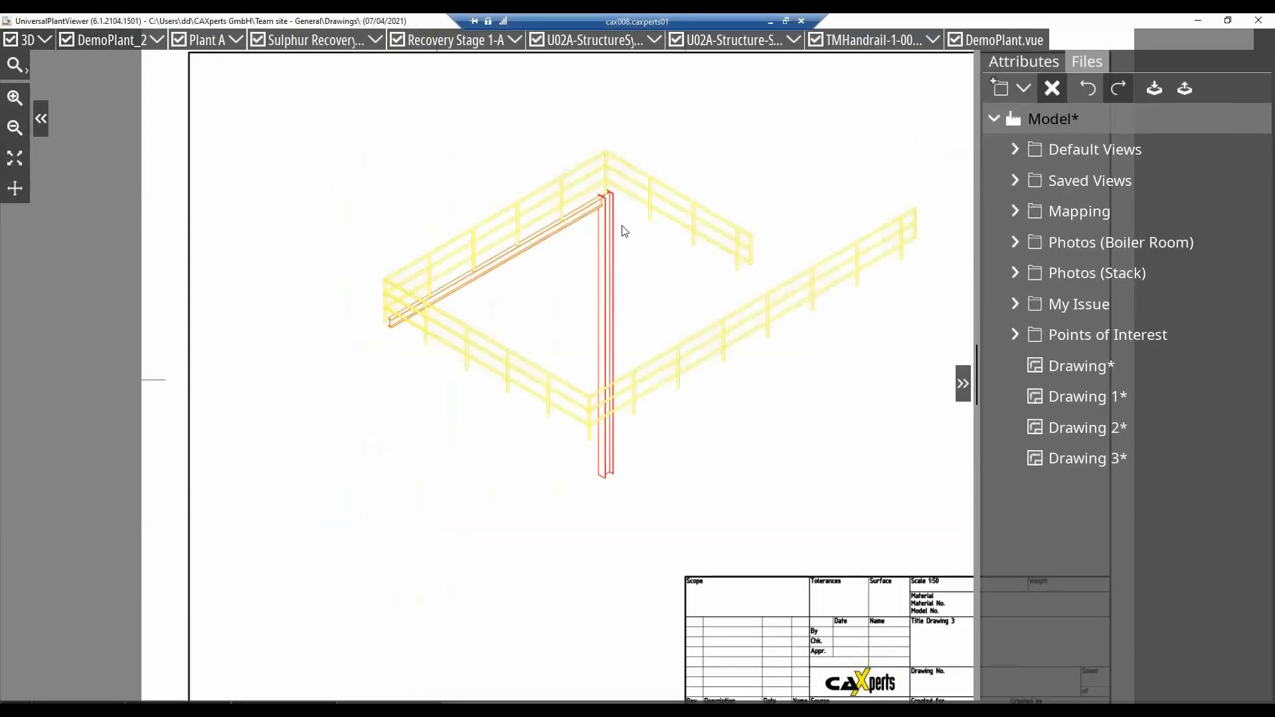
pyautogui.click(1023, 89)
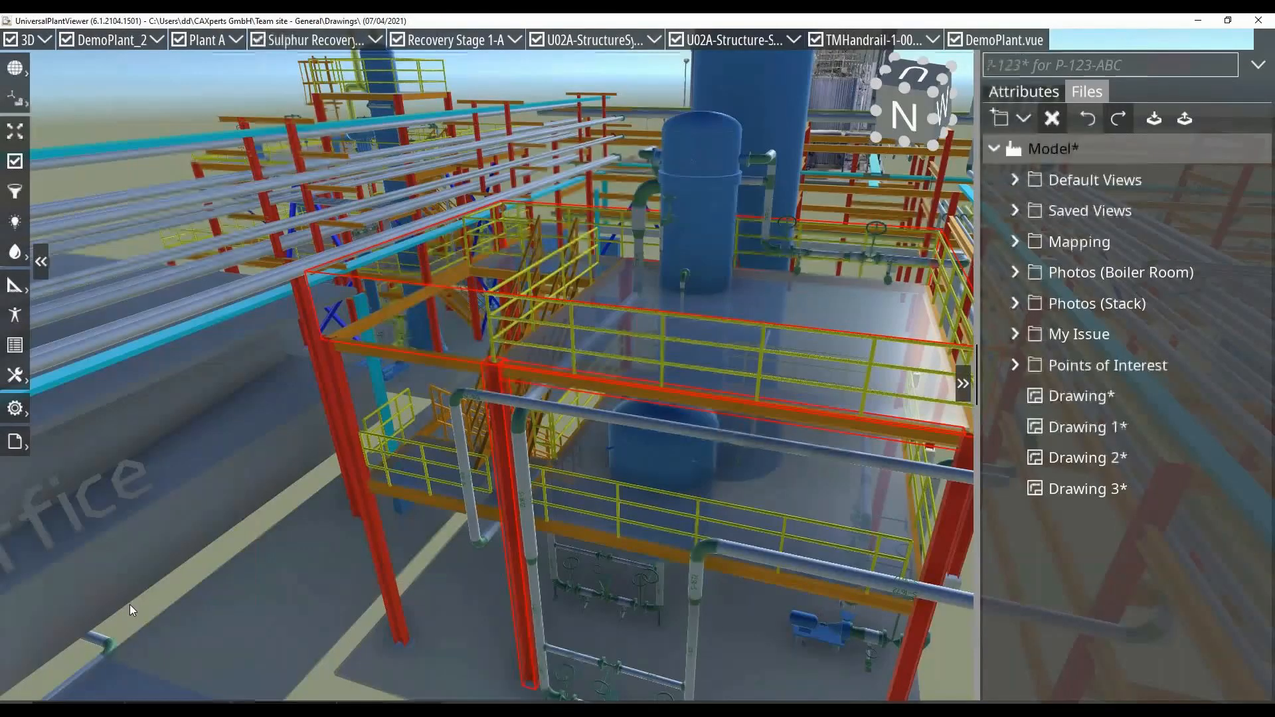
pyautogui.click(1024, 118)
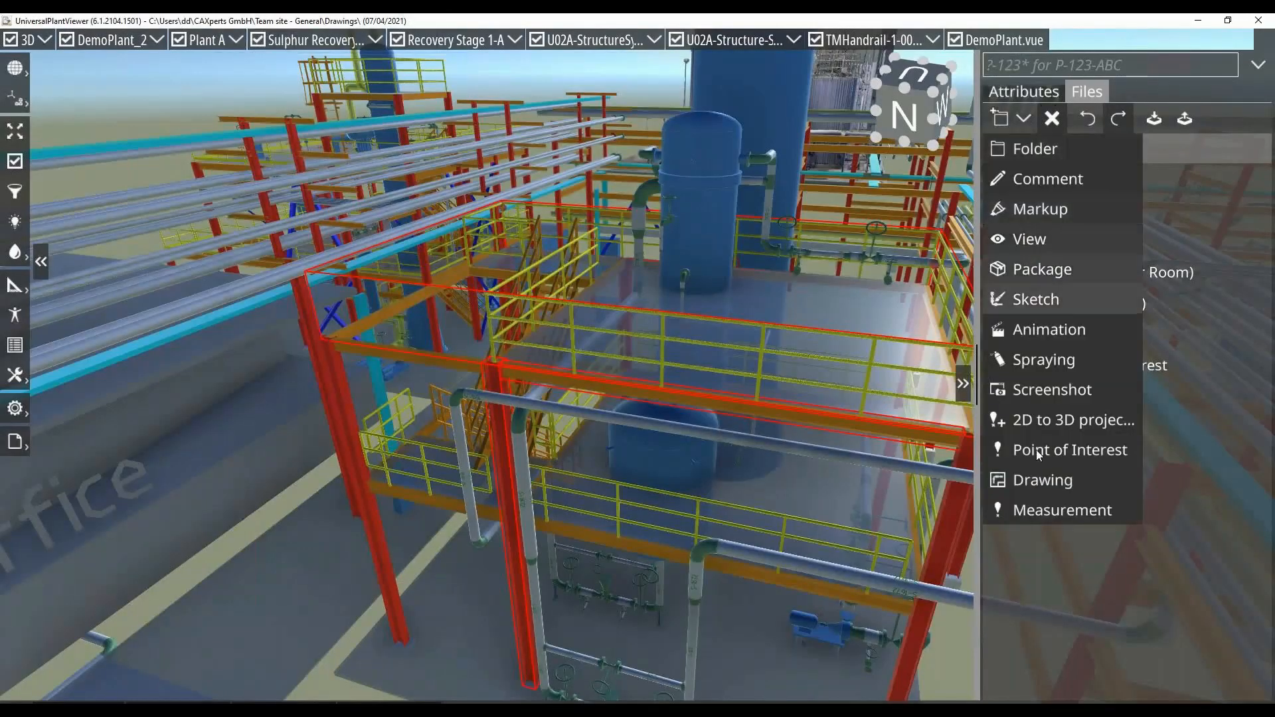
pyautogui.click(1057, 488)
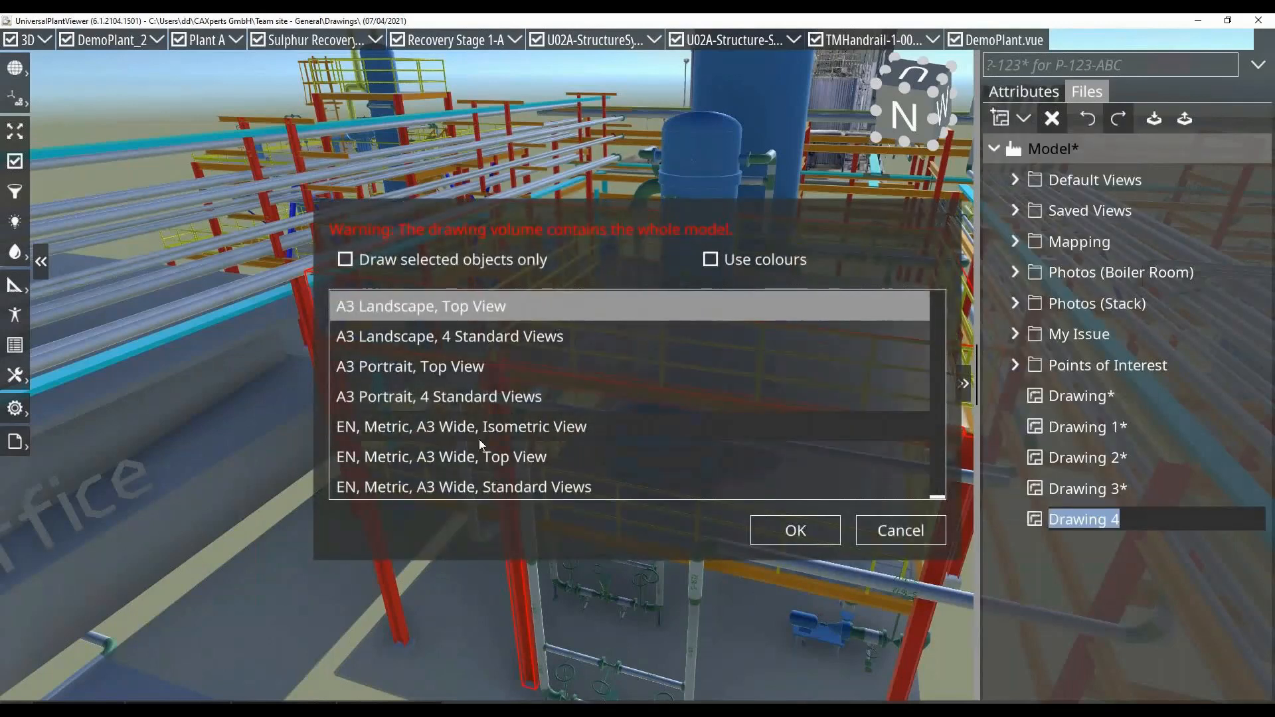